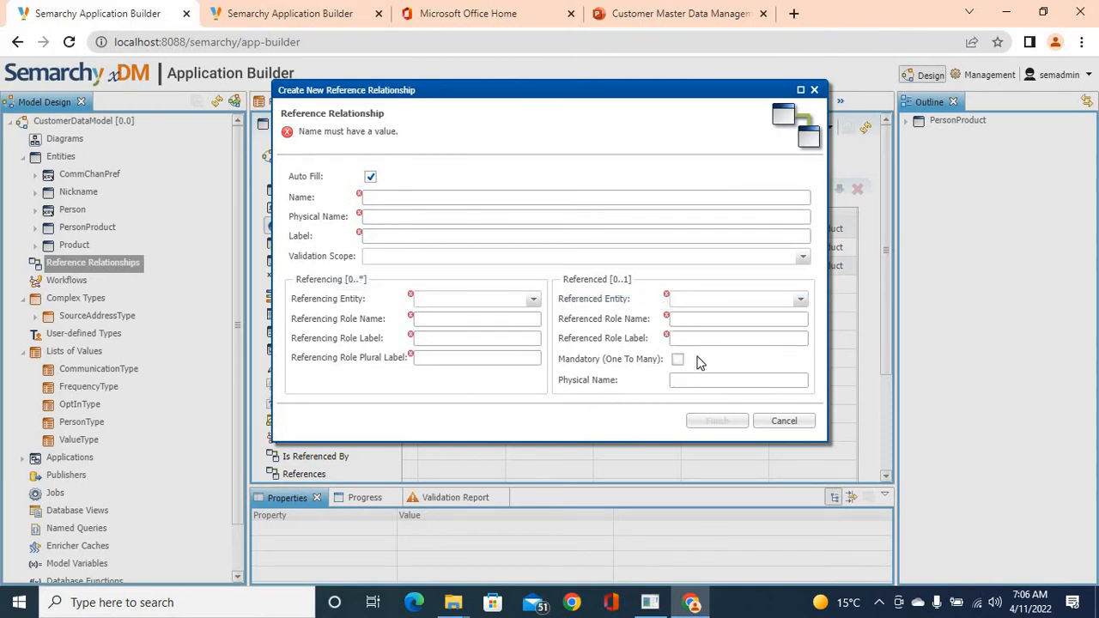
Discard the unfinished reference relationship and create a new model diagram named CustomerDataModel
{"action": "left_click", "coordinate": [781, 421]}
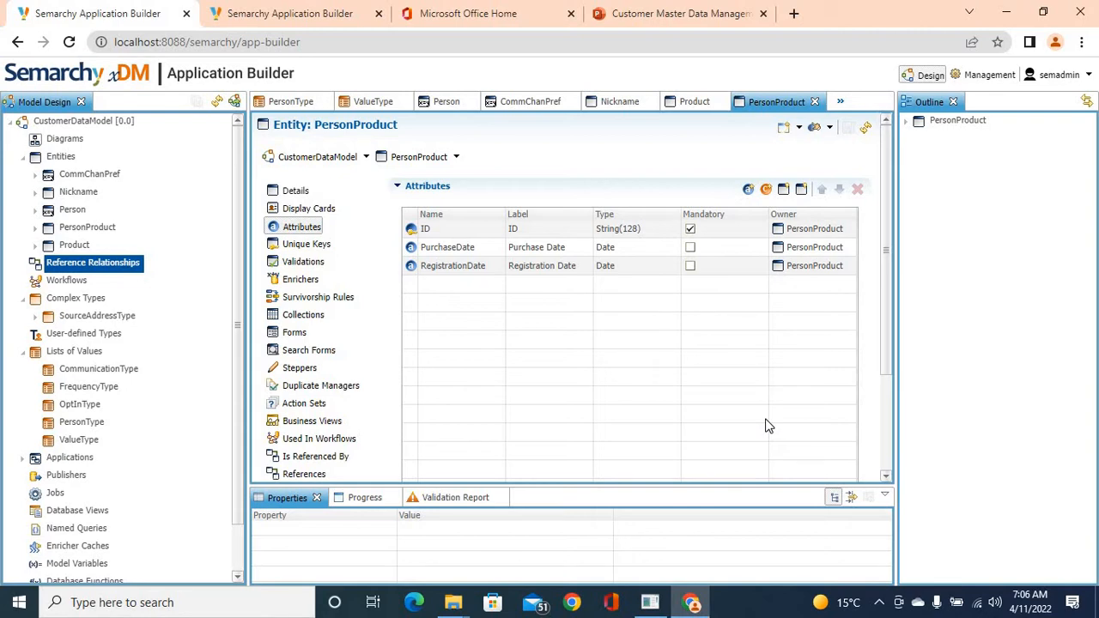
{"action": "left_click", "coordinate": [65, 139]}
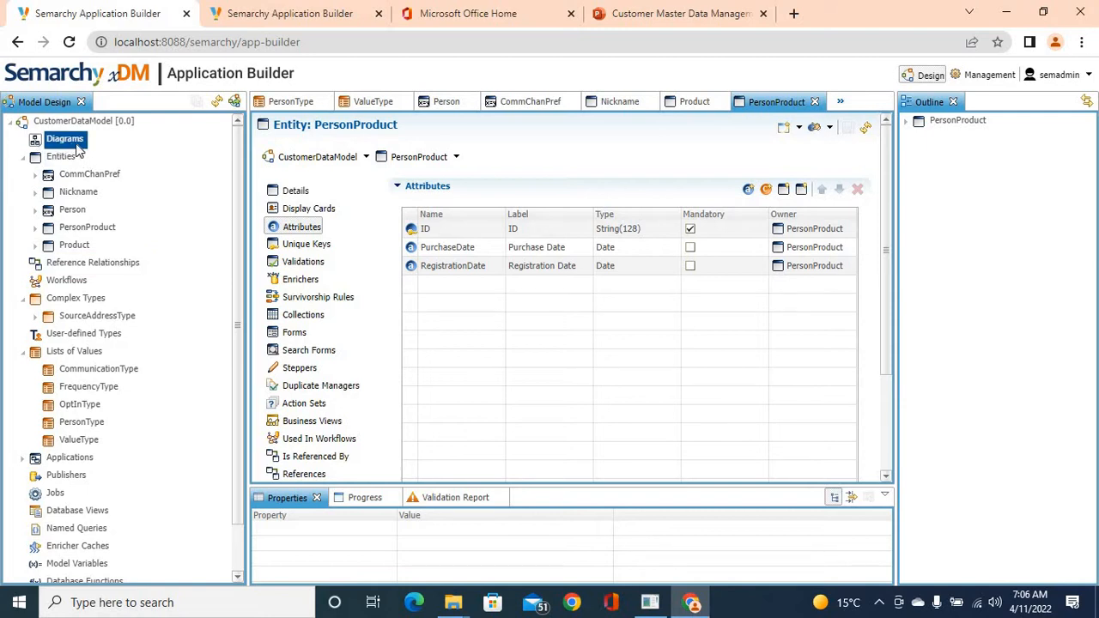
{"action": "right_click", "coordinate": [73, 142]}
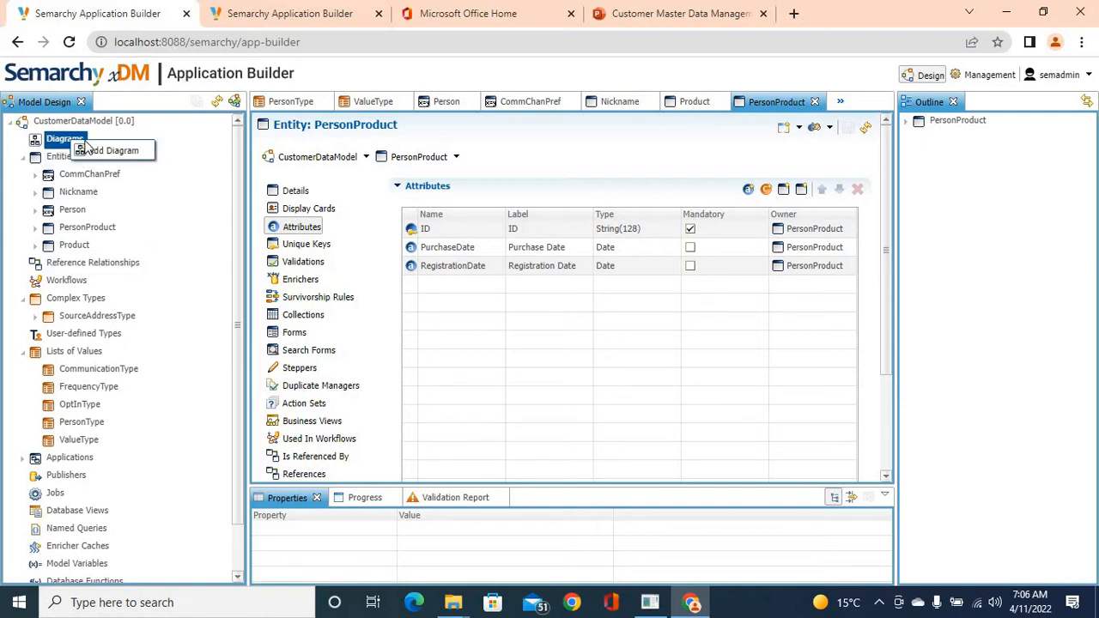
{"action": "left_click", "coordinate": [104, 152]}
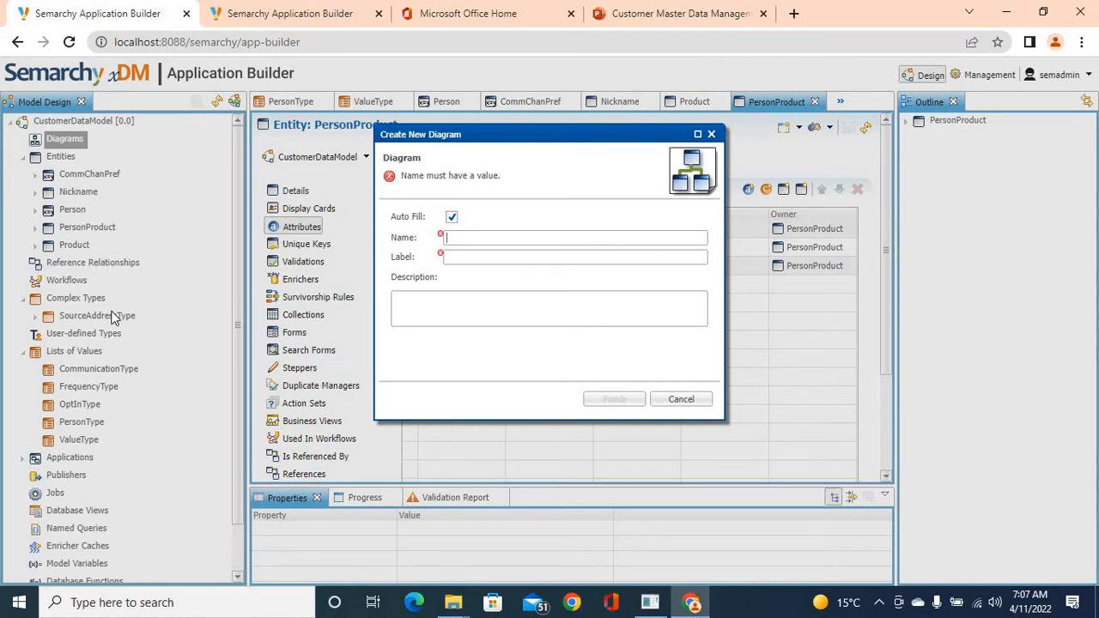
{"action": "left_click", "coordinate": [632, 13]}
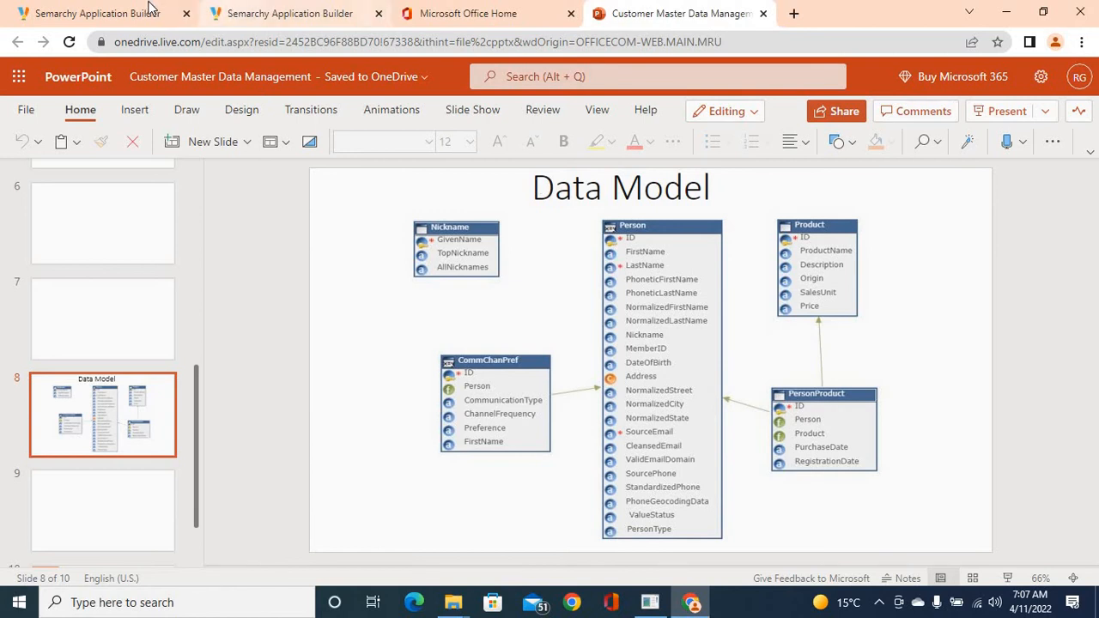
{"action": "left_click", "coordinate": [99, 13]}
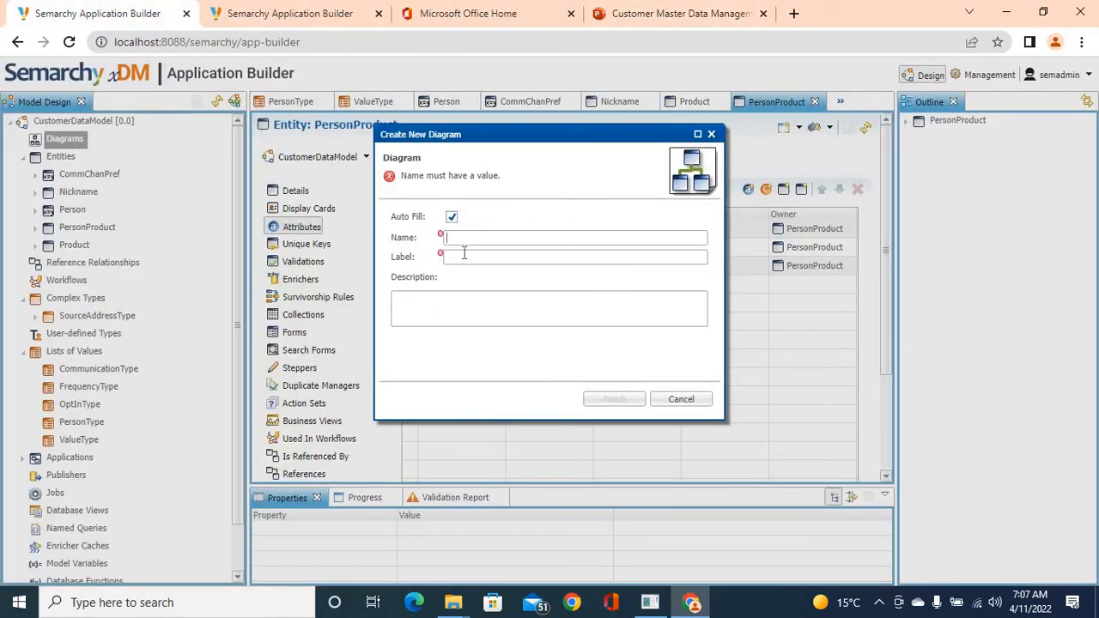
{"action": "type", "text": "Customer"}
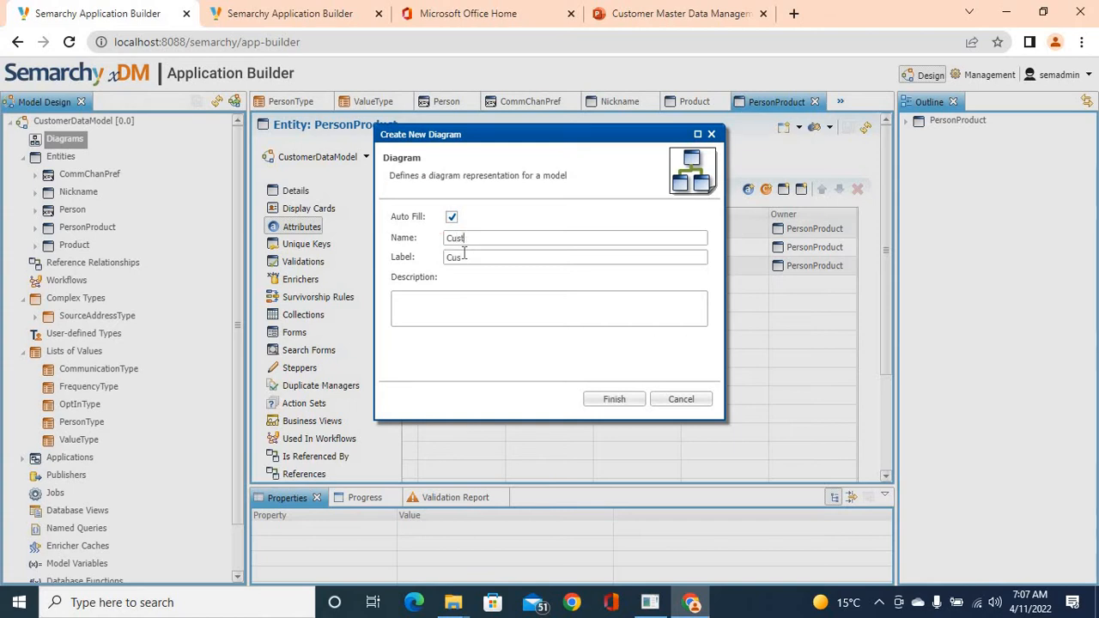
{"action": "type", "text": "DataModel"}
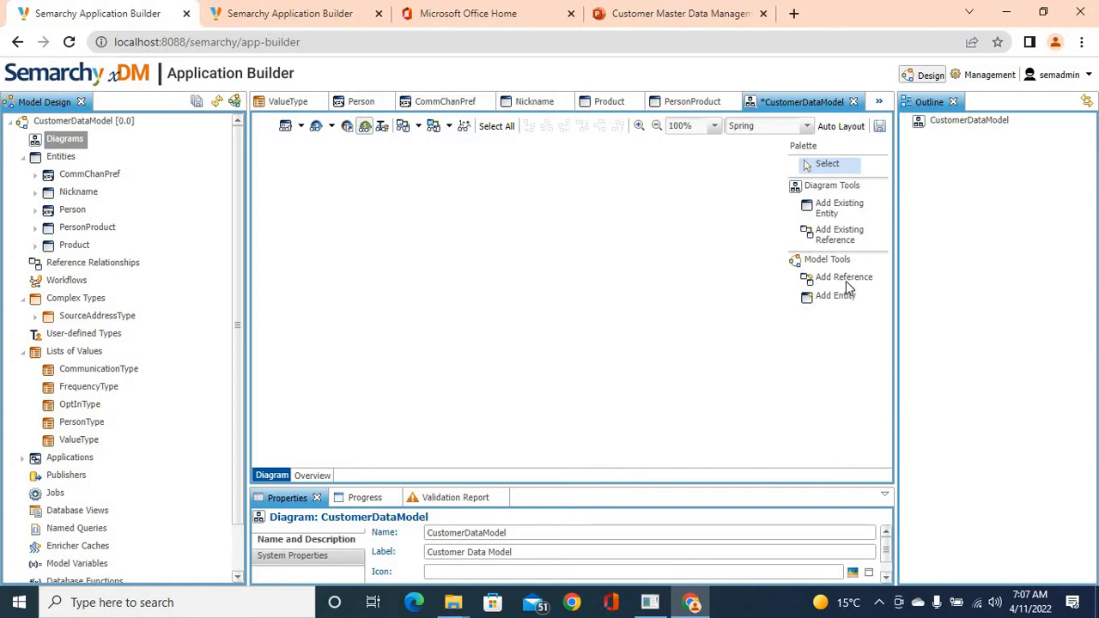
Add the existing CommChanPref, Nickname, Person, PersonProduct and Product entities to the diagram
{"action": "left_click", "coordinate": [847, 303]}
{"action": "left_click", "coordinate": [831, 209]}
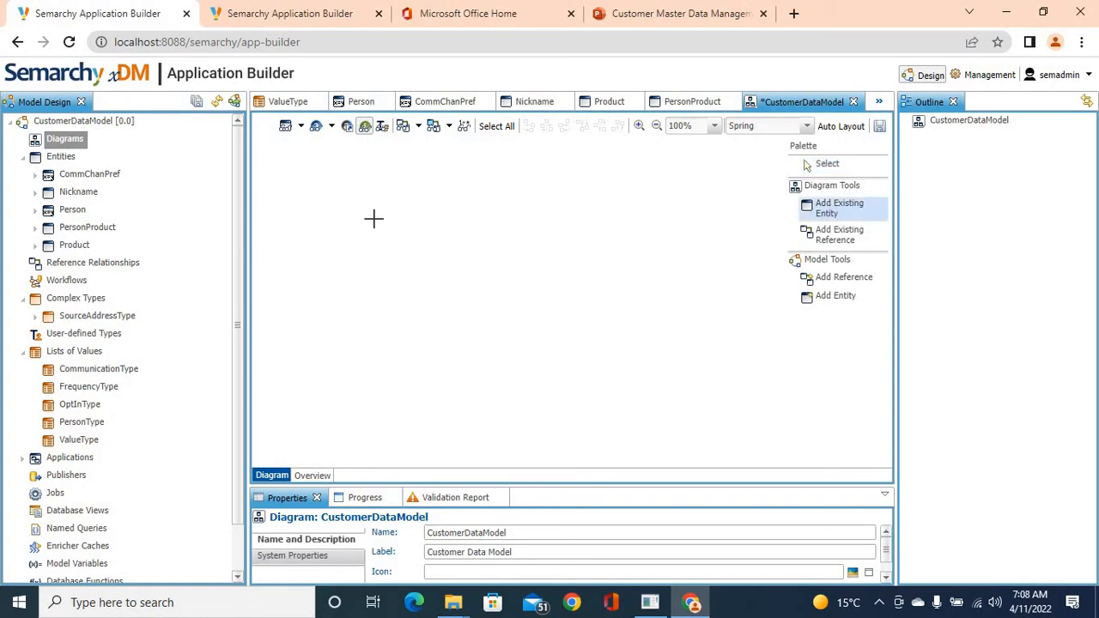
{"action": "left_click", "coordinate": [418, 268]}
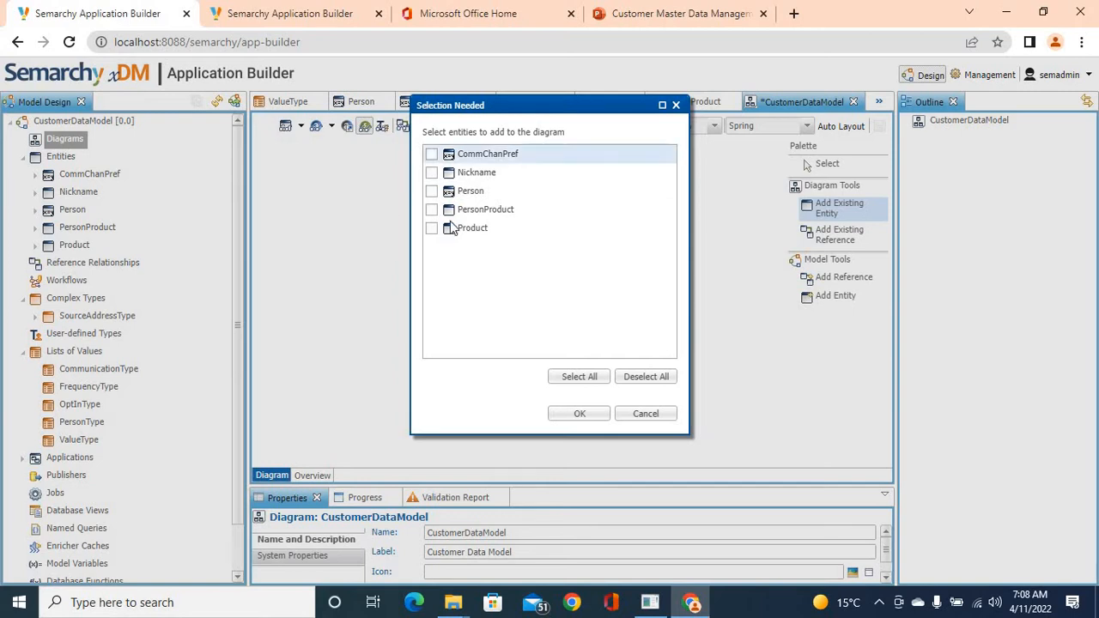
{"action": "left_click", "coordinate": [598, 375]}
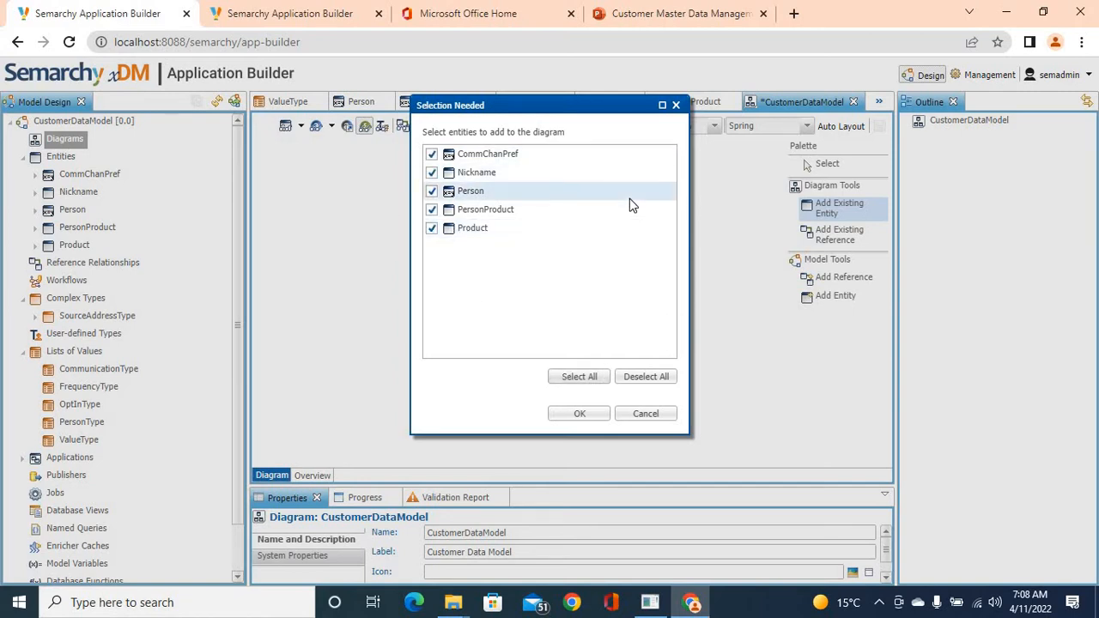
{"action": "left_click", "coordinate": [600, 414]}
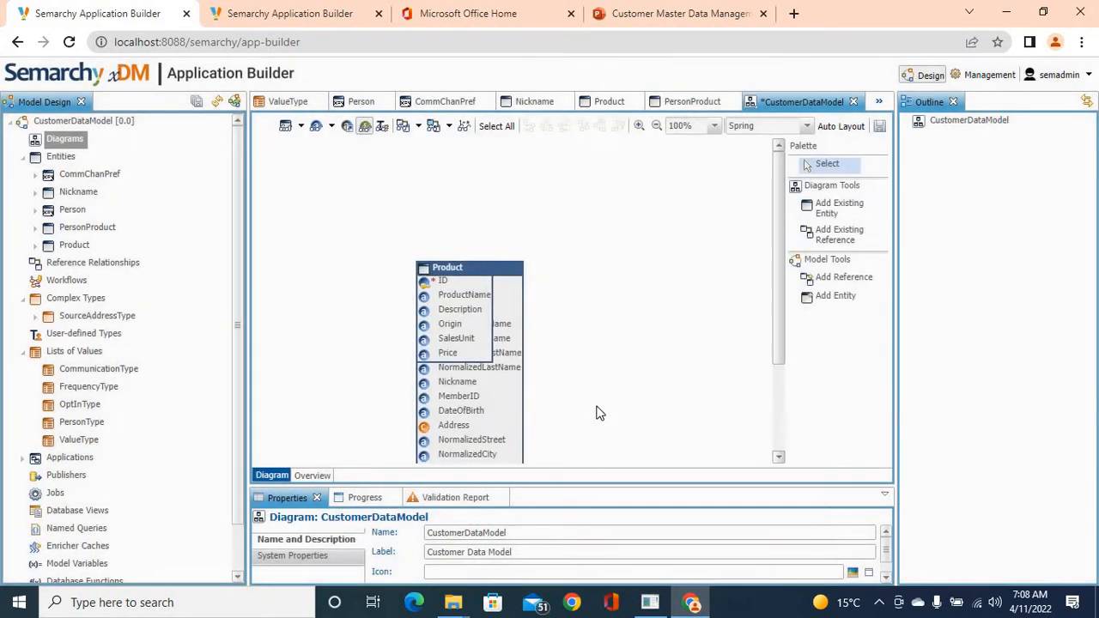
Spread out the stacked entities, moving Product to the diagram's upper right, Person to the middle and Nickname to the upper left
{"action": "left_click_drag", "start_coordinate": [465, 266], "coordinate": [631, 192]}
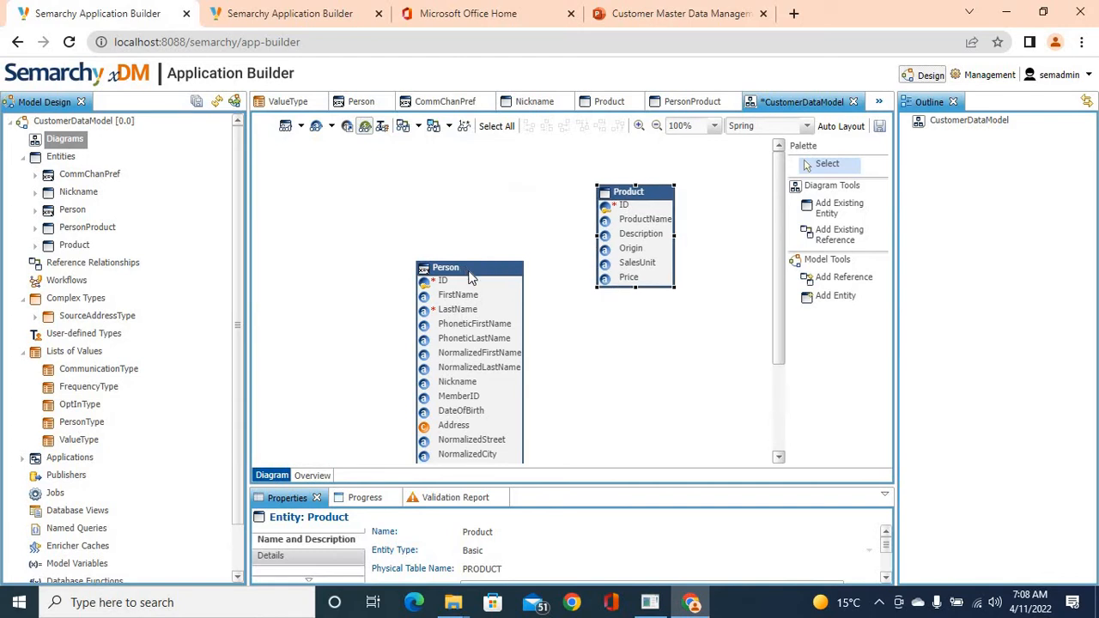
{"action": "left_click_drag", "start_coordinate": [470, 269], "coordinate": [508, 269]}
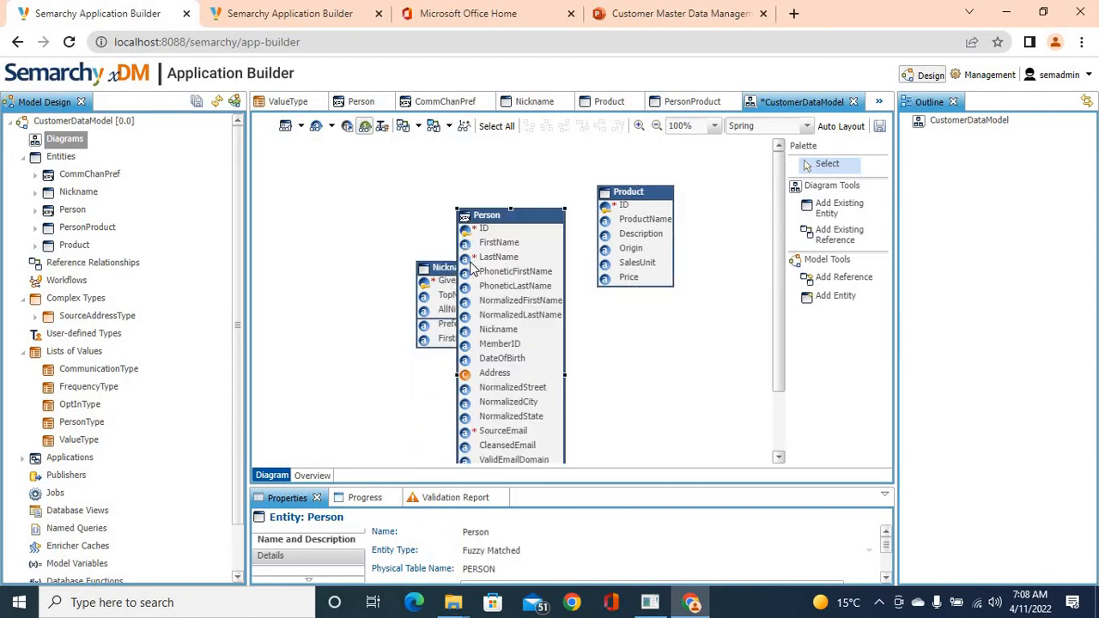
{"action": "left_click_drag", "start_coordinate": [438, 272], "coordinate": [312, 169]}
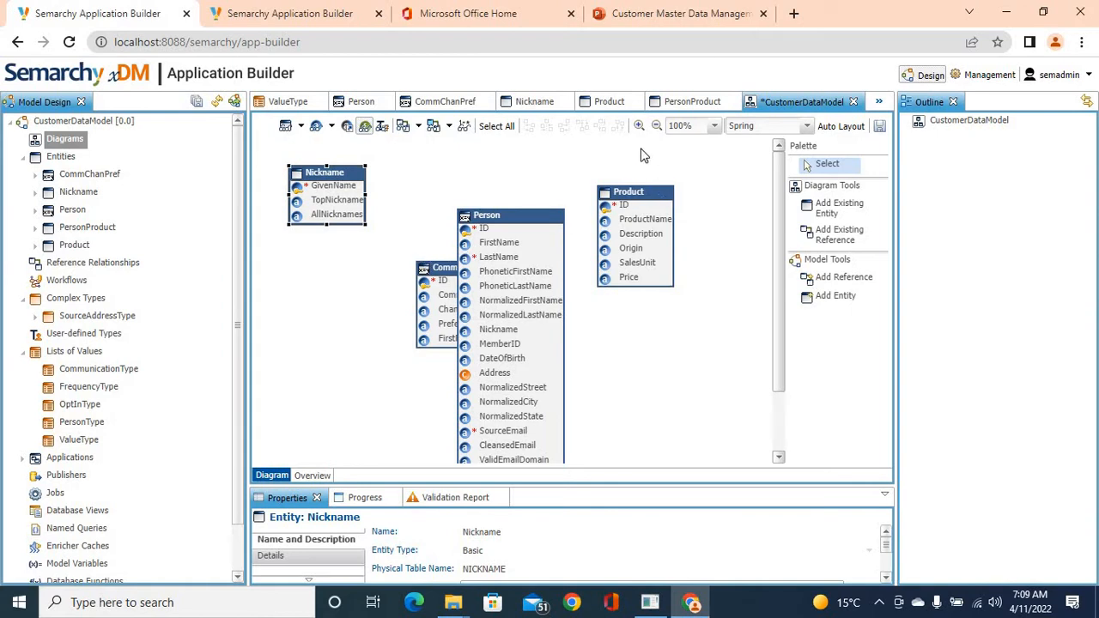
Following the PowerPoint data model slide, place CommChanPref lower left of Person, PersonProduct lower right, and Product slightly higher above PersonProduct
{"action": "left_click", "coordinate": [698, 14]}
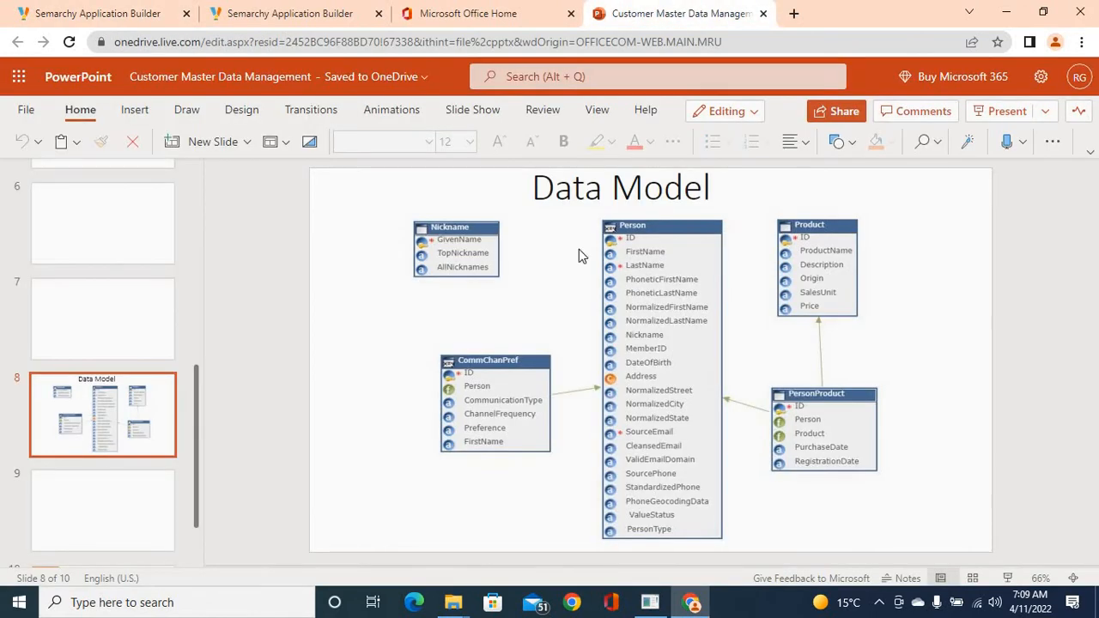
{"action": "left_click", "coordinate": [89, 11]}
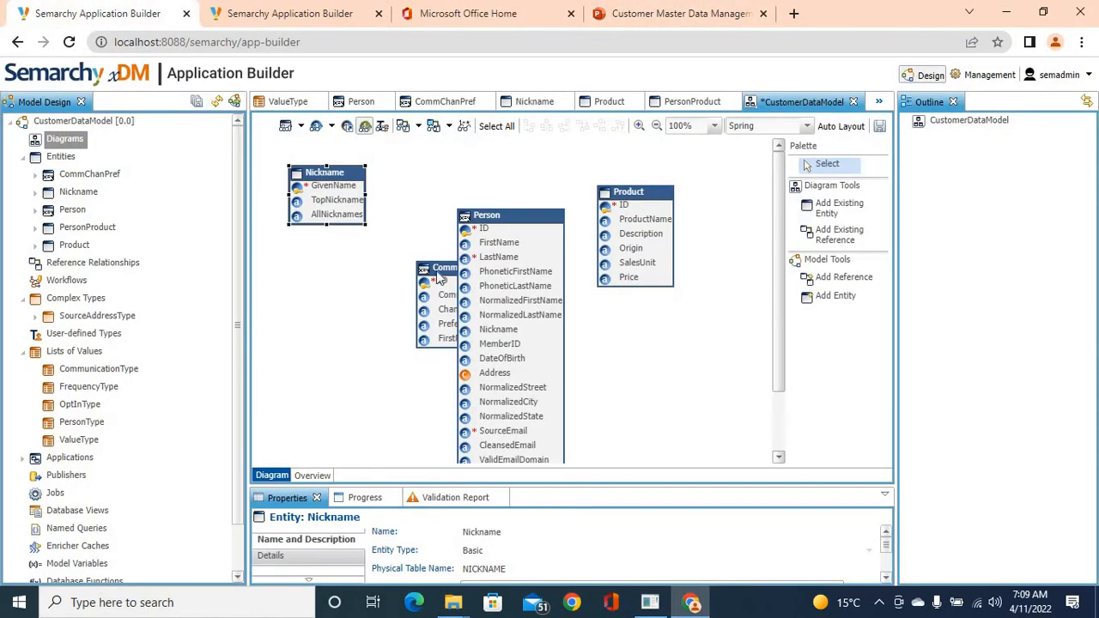
{"action": "left_click_drag", "start_coordinate": [438, 267], "coordinate": [333, 352]}
{"action": "left_click_drag", "start_coordinate": [436, 271], "coordinate": [711, 409]}
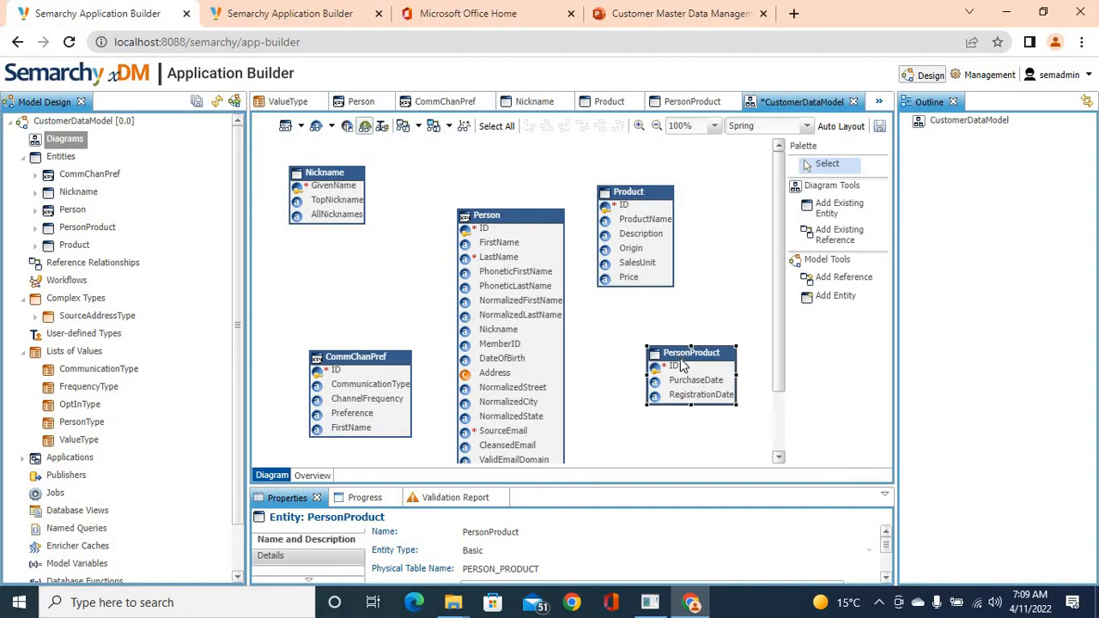
{"action": "left_click", "coordinate": [656, 194]}
{"action": "left_click_drag", "start_coordinate": [649, 188], "coordinate": [681, 174]}
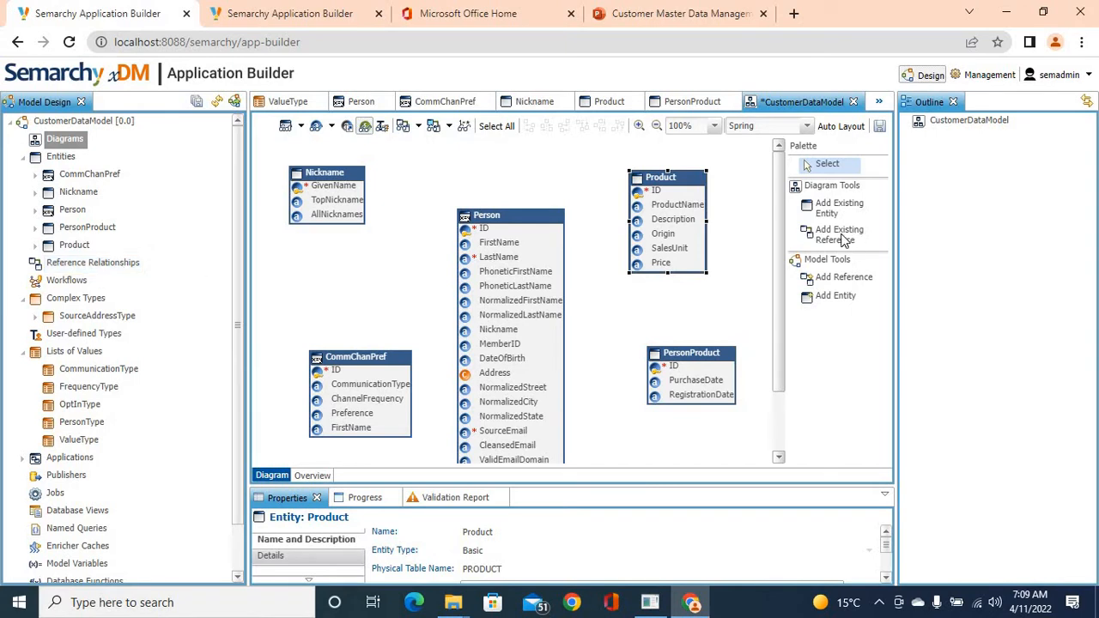
Create a reference relationship from CommChanPref to Person, keeping the auto-filled settings
{"action": "left_click", "coordinate": [837, 284]}
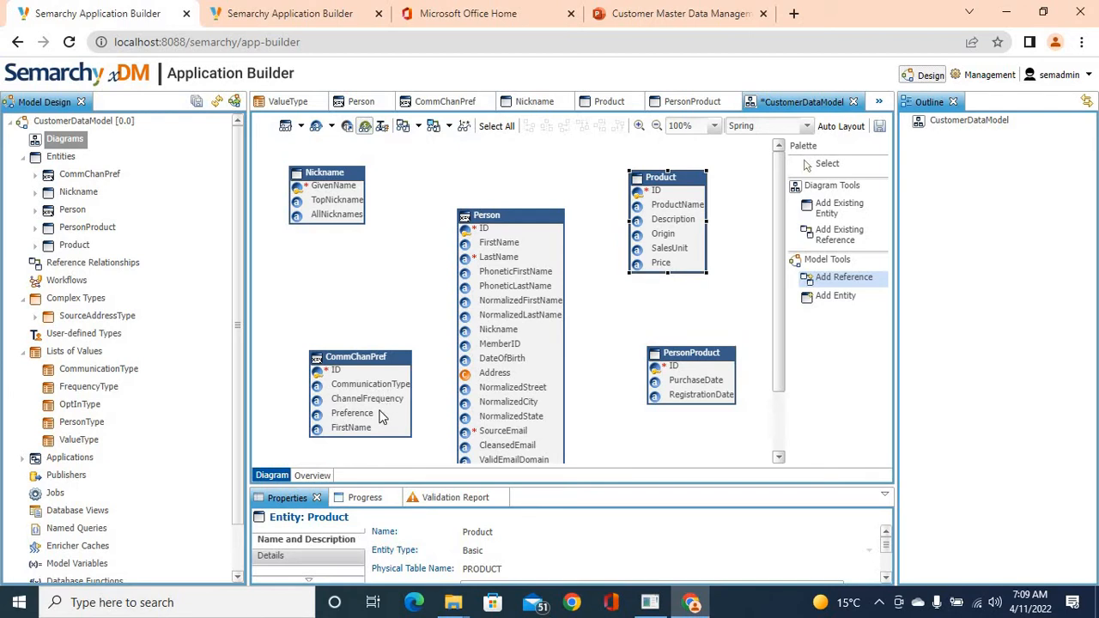
{"action": "left_click_drag", "start_coordinate": [384, 415], "coordinate": [473, 374]}
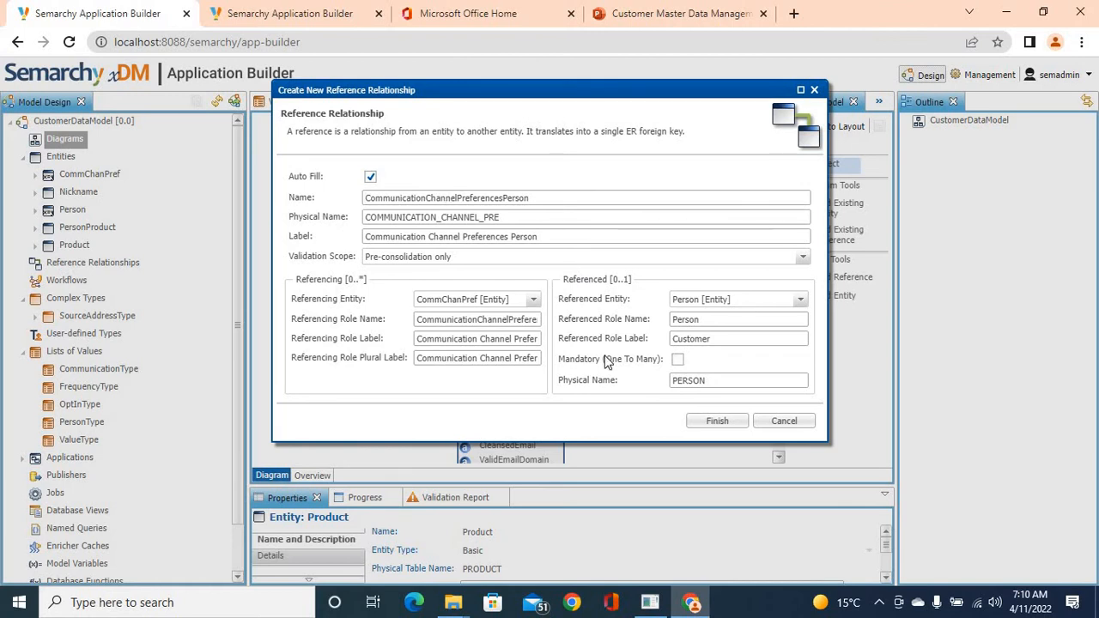
{"action": "left_click", "coordinate": [720, 421]}
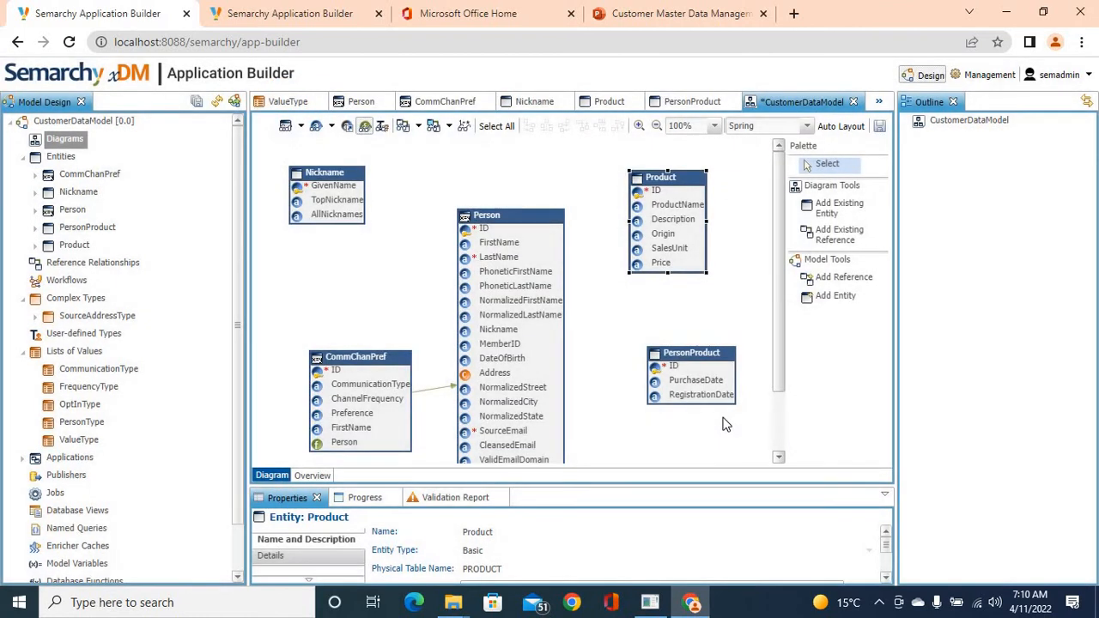
Create a reference relationship from PersonProduct to Person, keeping the auto-filled settings
{"action": "left_click", "coordinate": [836, 278]}
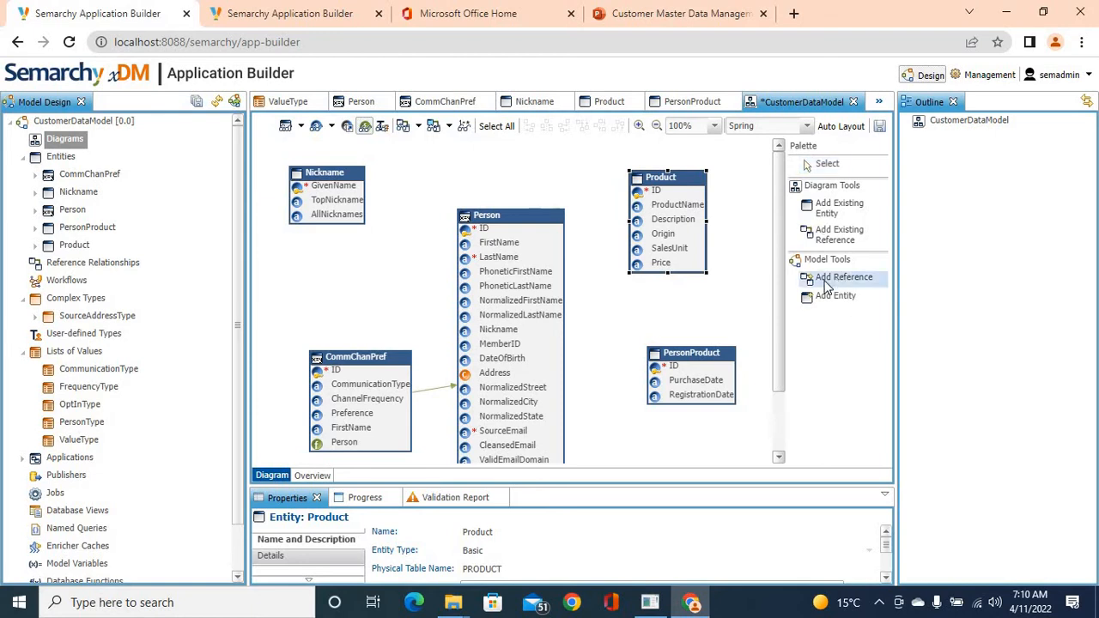
{"action": "left_click", "coordinate": [673, 391]}
{"action": "left_click", "coordinate": [522, 323]}
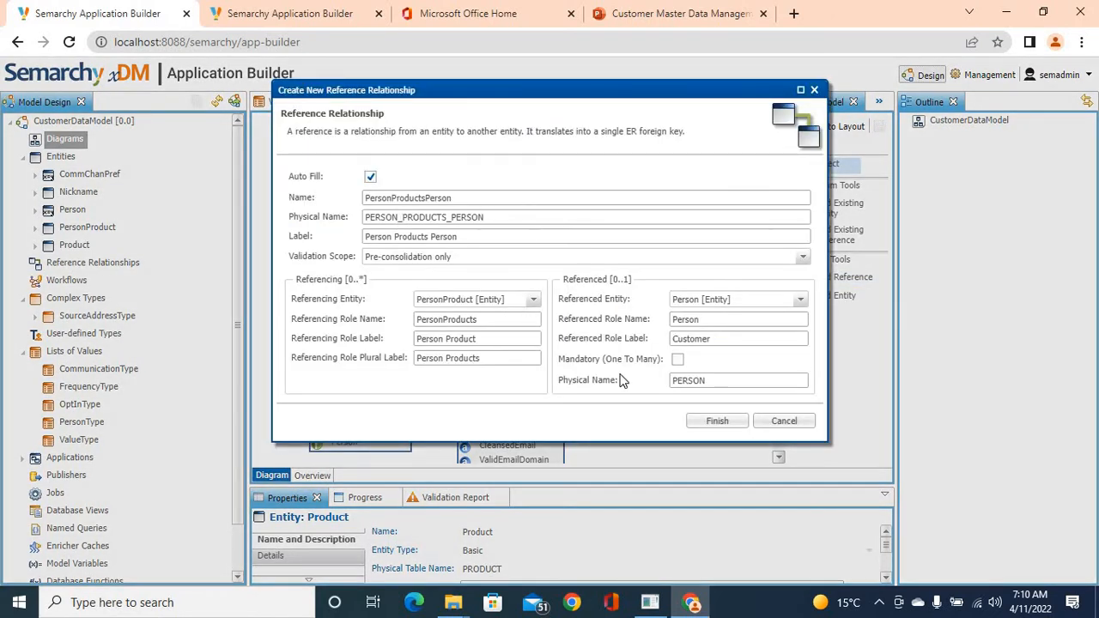
{"action": "left_click", "coordinate": [717, 420]}
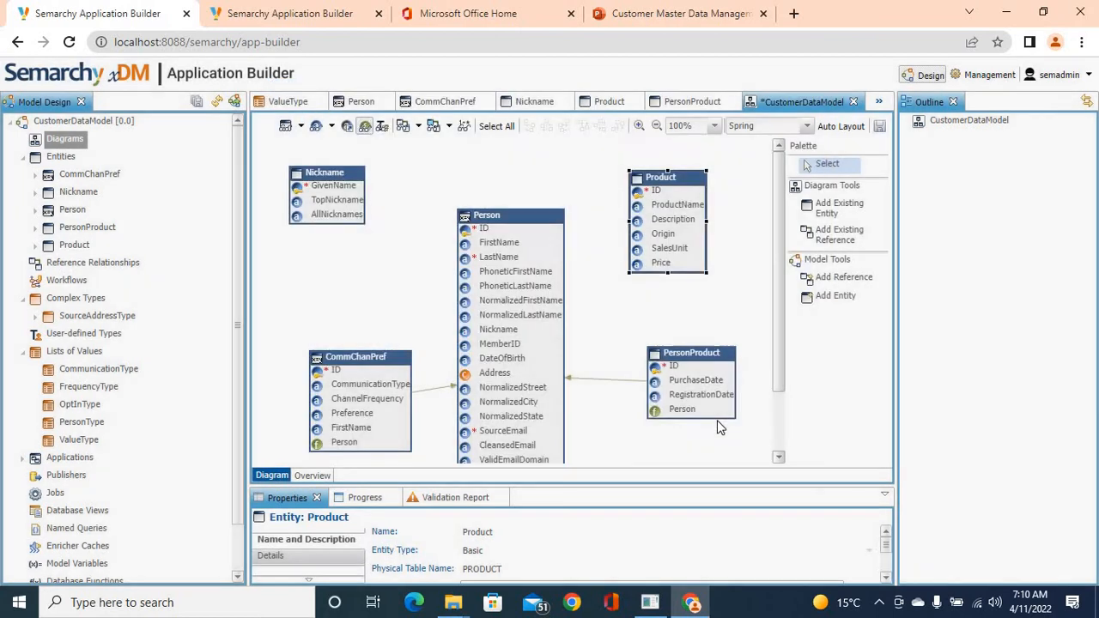
Create a reference relationship from PersonProduct to Product with the auto-filled settings and save the diagram
{"action": "left_click", "coordinate": [837, 277]}
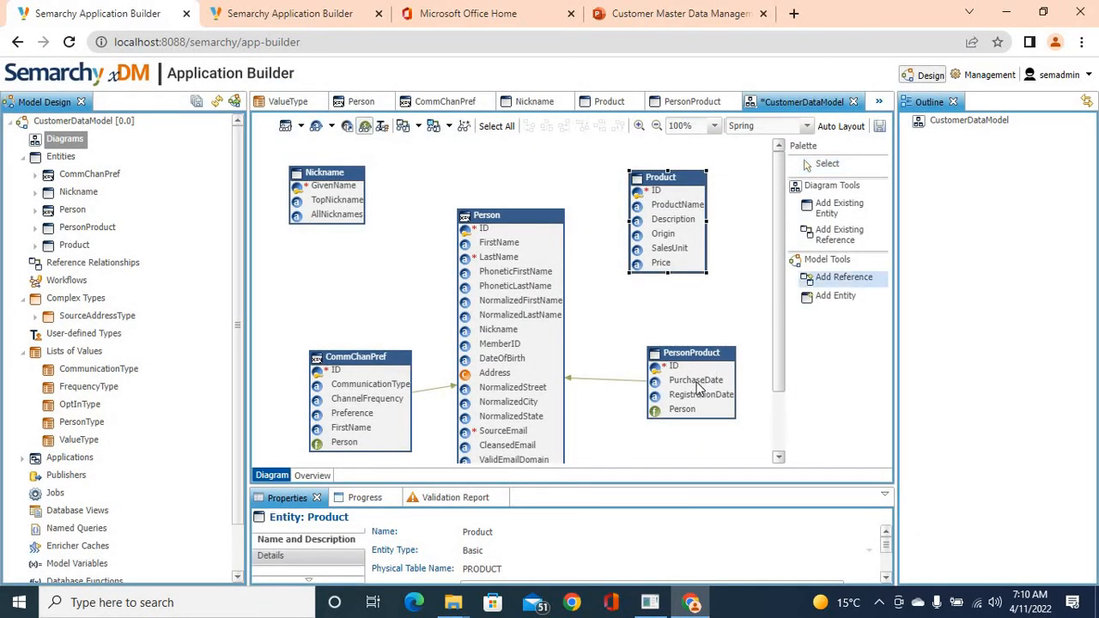
{"action": "left_click_drag", "start_coordinate": [701, 387], "coordinate": [680, 231]}
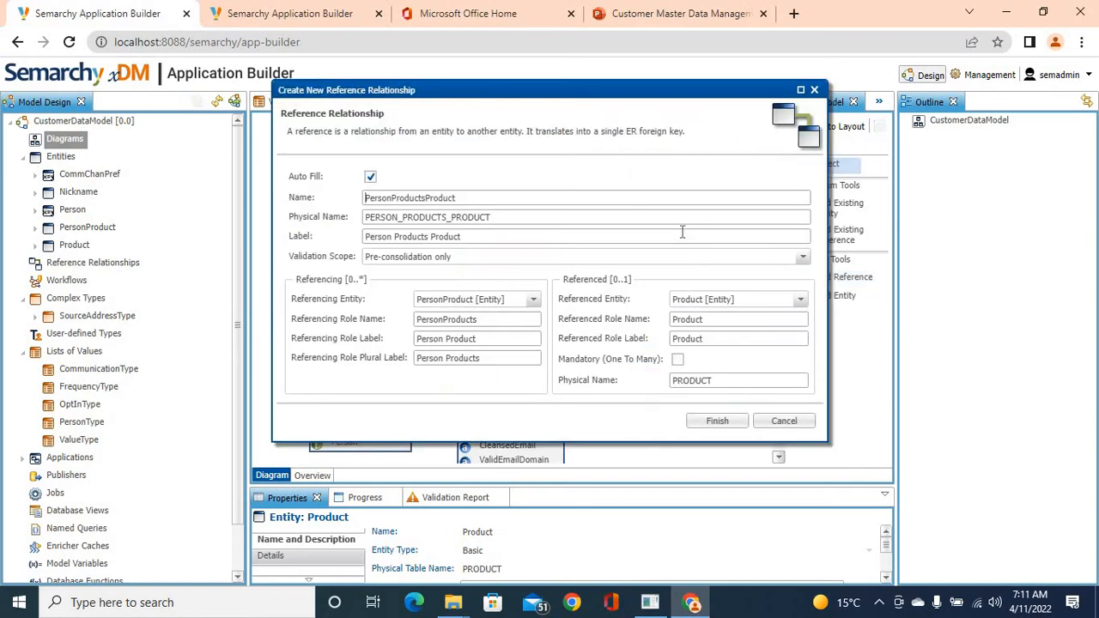
{"action": "left_click", "coordinate": [717, 421]}
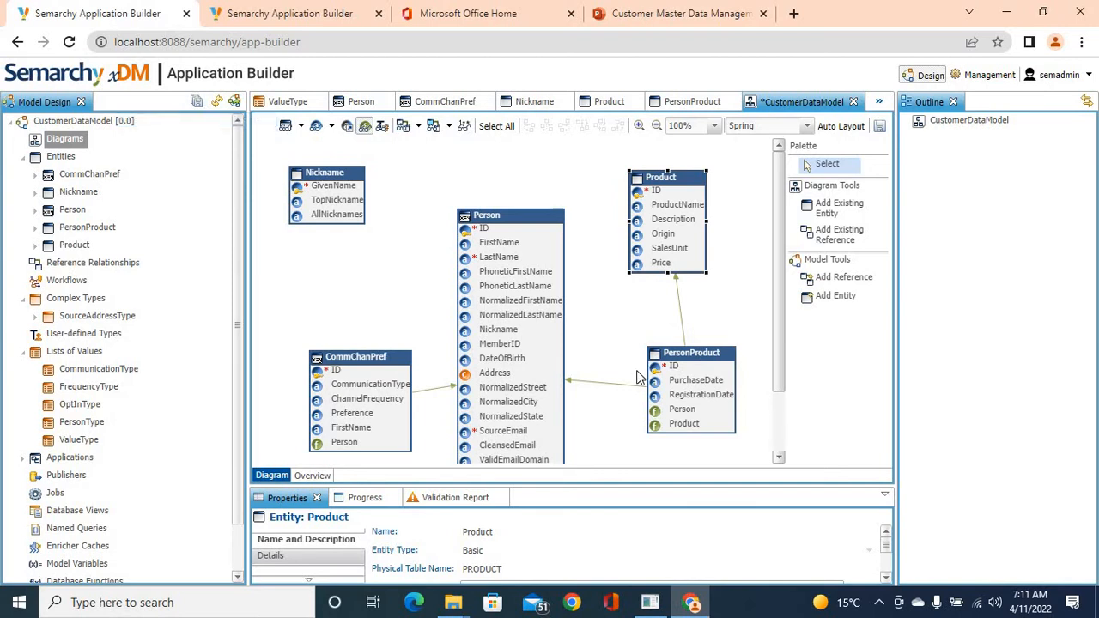
{"action": "key", "text": "ctrl+s"}
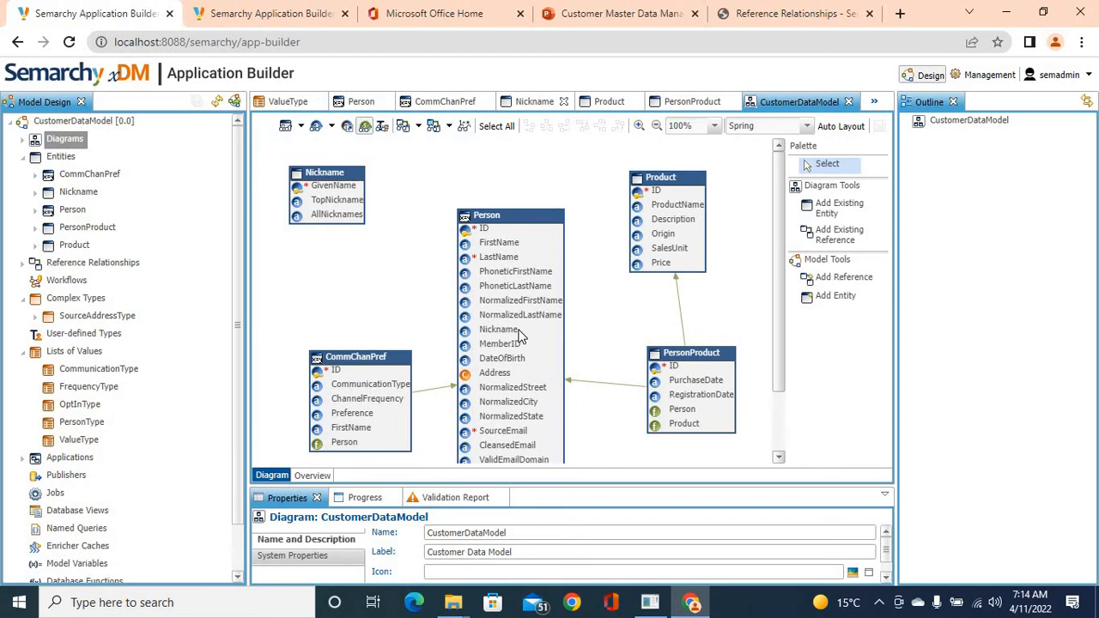
Open the reference relationship between CommChanPref and Person and set its delete propagation to Cascade
{"action": "double_click", "coordinate": [434, 388]}
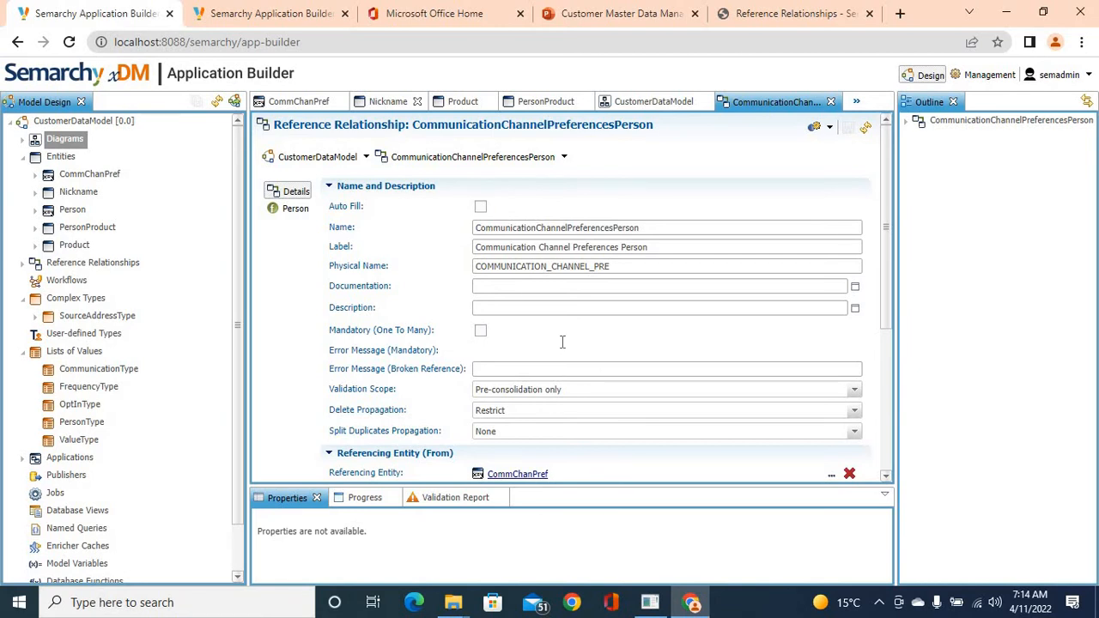
{"action": "left_click", "coordinate": [638, 101]}
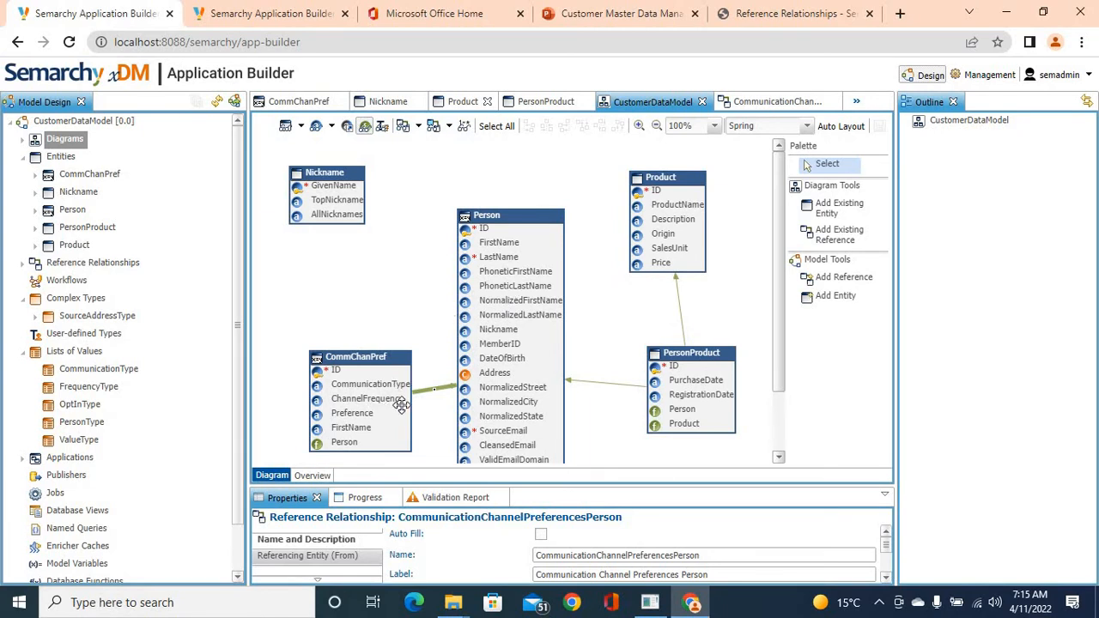
{"action": "left_click", "coordinate": [772, 101]}
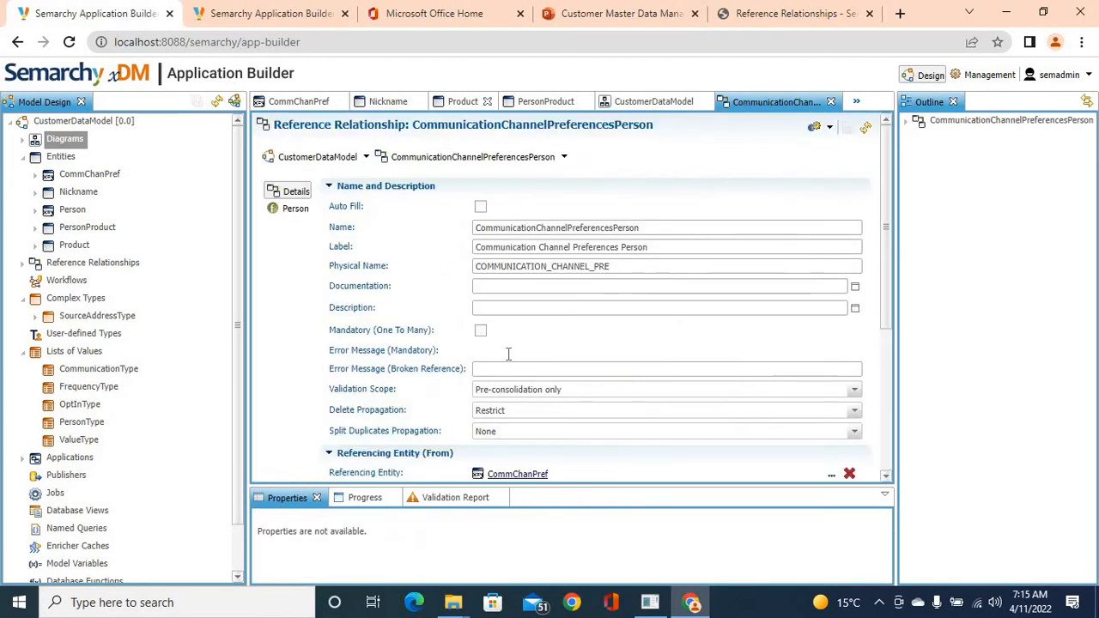
{"action": "scroll", "coordinate": [408, 339], "scroll_direction": "down", "scroll_amount": 3}
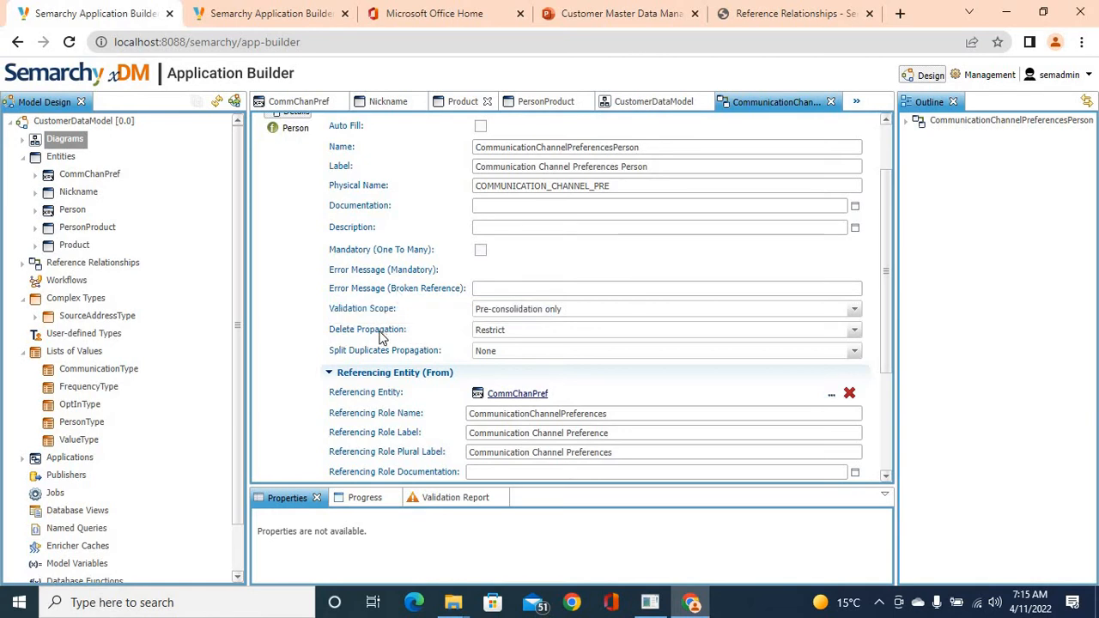
{"action": "left_click", "coordinate": [858, 331]}
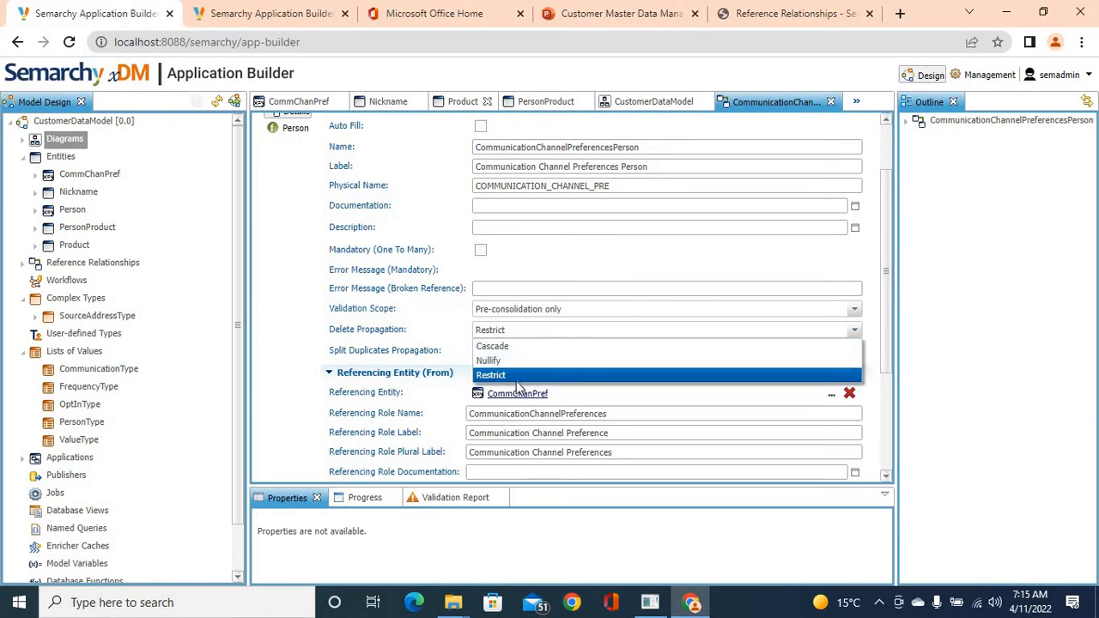
{"action": "left_click", "coordinate": [510, 346]}
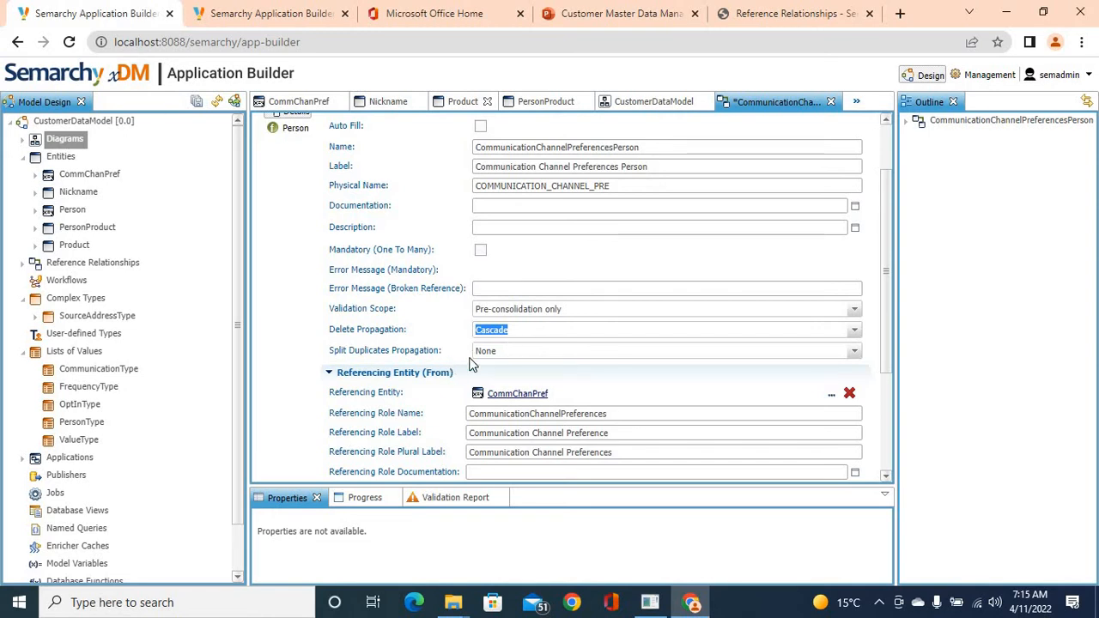
Set the CommChanPref-to-Person reference's split duplicates propagation to Reset Matching and save the change
{"action": "left_click", "coordinate": [523, 352]}
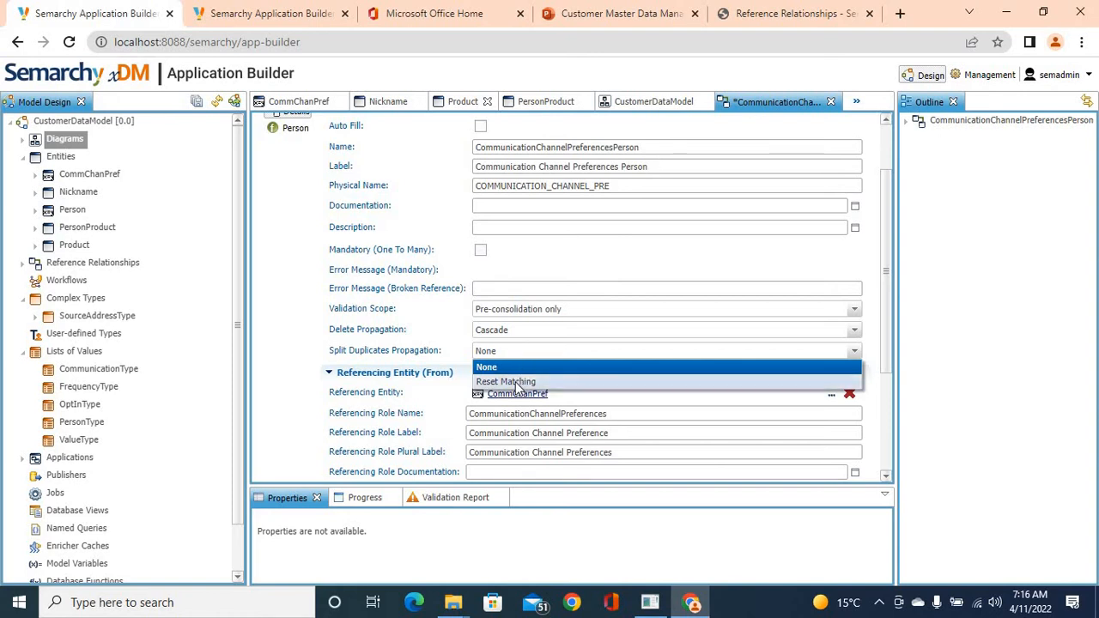
{"action": "left_click", "coordinate": [513, 382]}
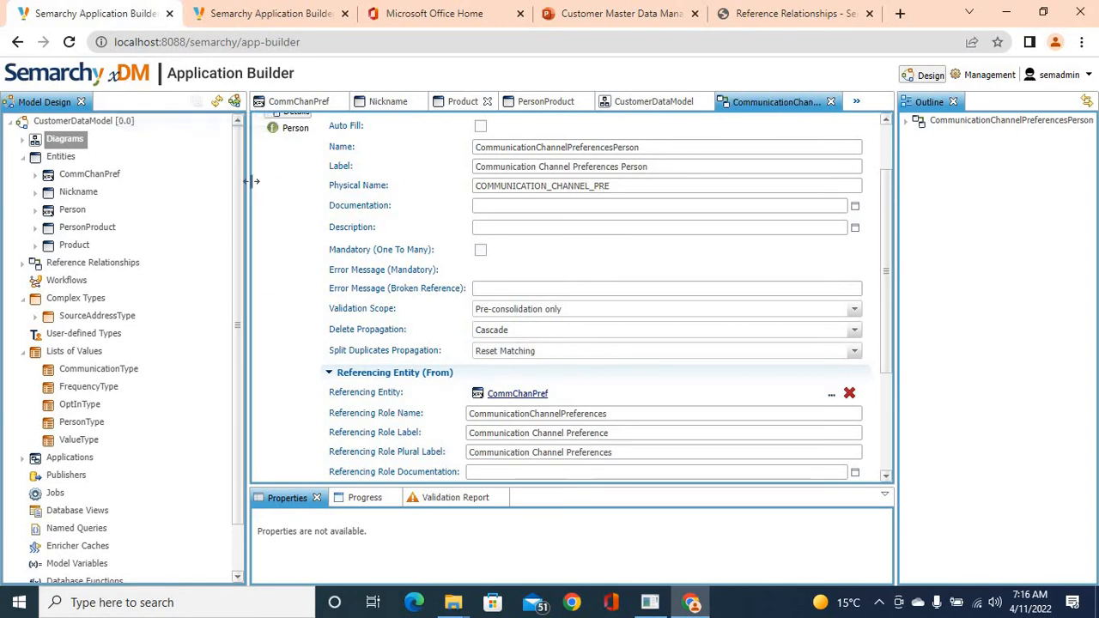
Open the PersonProduct entity from the diagram and alter it so its primary key ID is generated by SemQL
{"action": "left_click", "coordinate": [638, 101]}
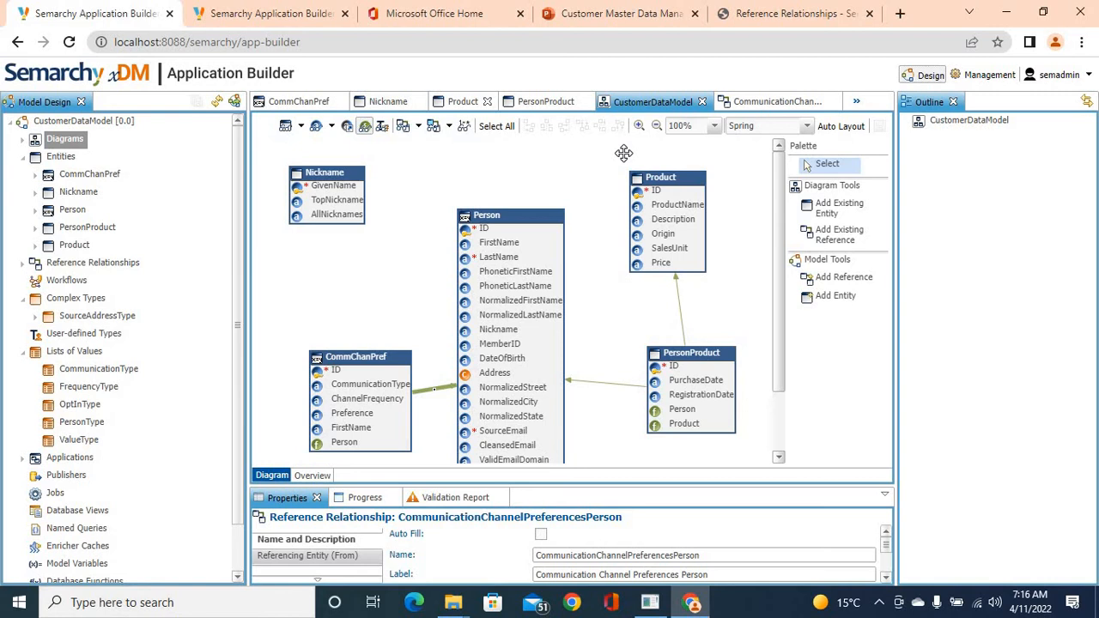
{"action": "left_click", "coordinate": [697, 358]}
{"action": "double_click", "coordinate": [697, 358]}
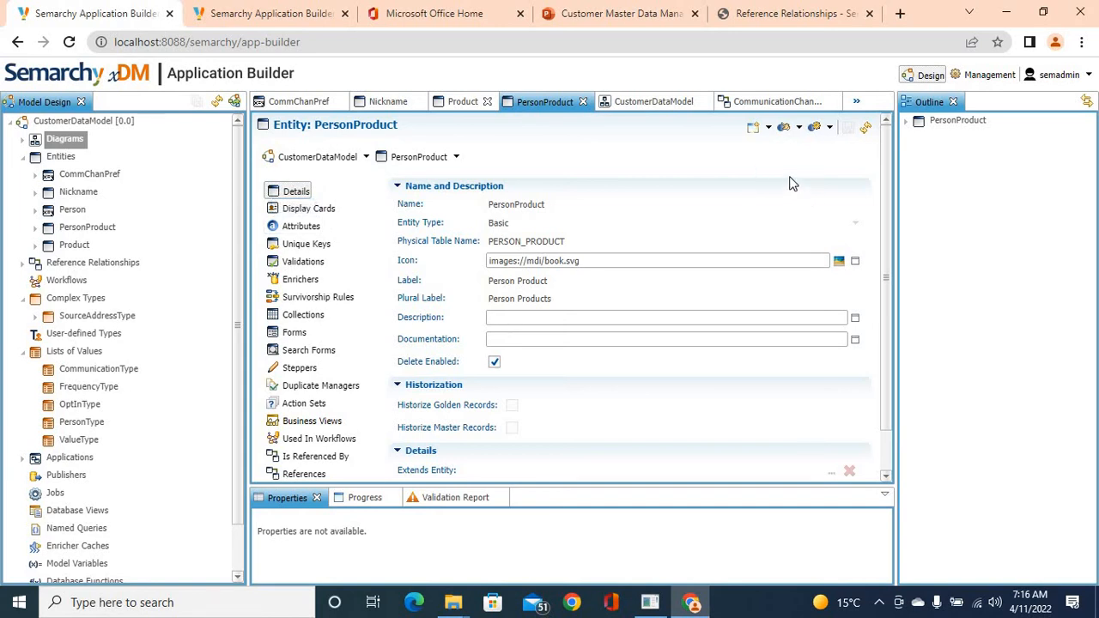
{"action": "left_click", "coordinate": [797, 128]}
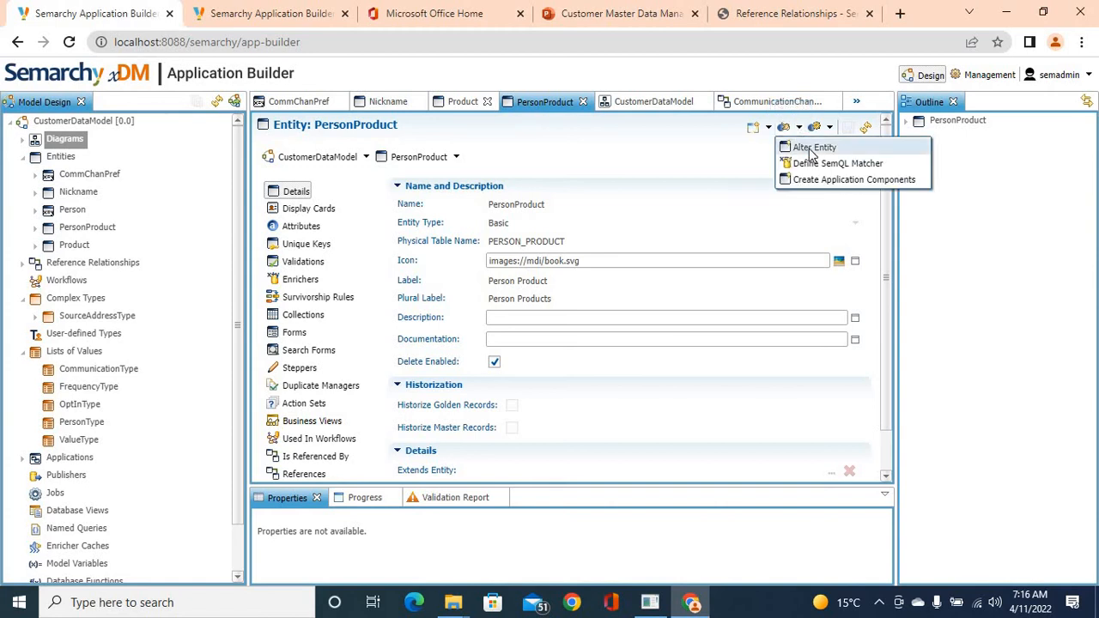
{"action": "left_click", "coordinate": [811, 149]}
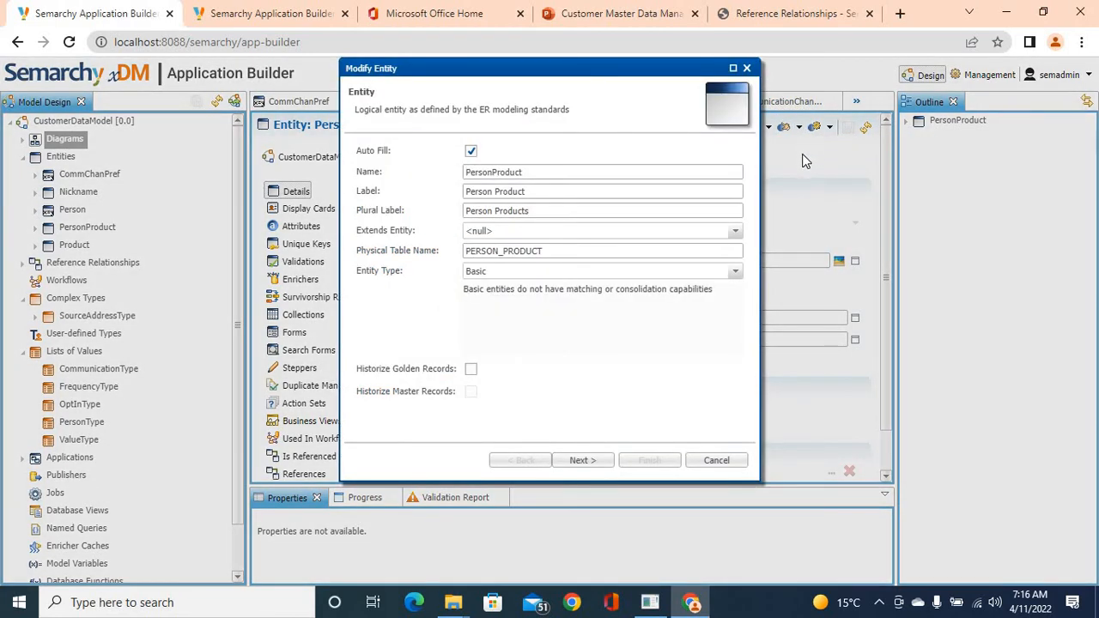
{"action": "left_click", "coordinate": [596, 460]}
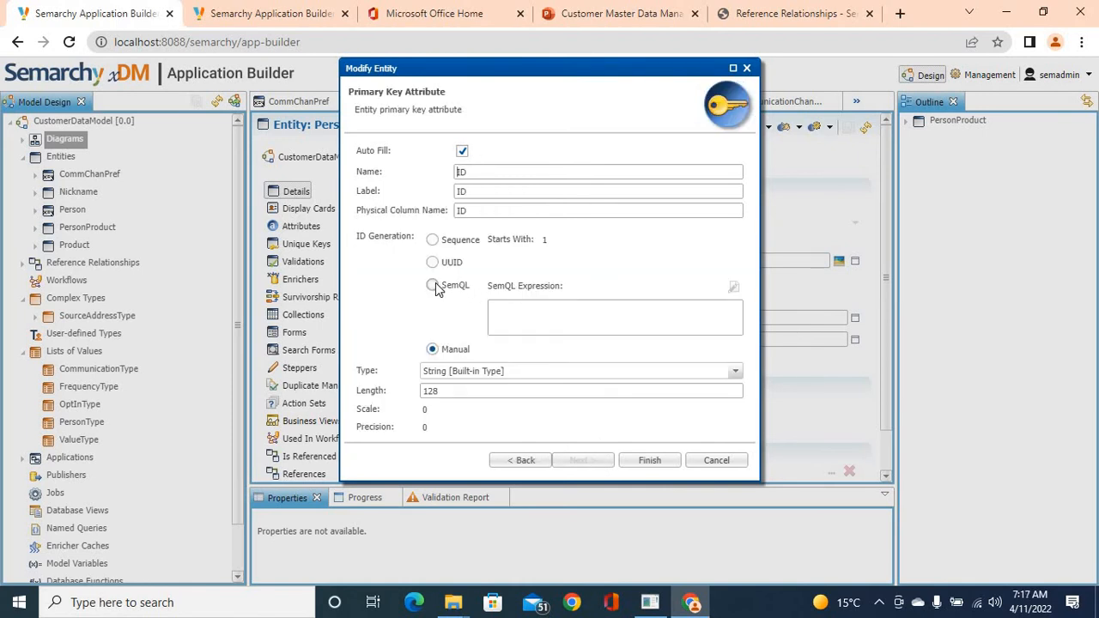
{"action": "left_click", "coordinate": [433, 286]}
Open the SemQL expression editor for the primary key ID and insert the COALESCE function
{"action": "left_click", "coordinate": [734, 288]}
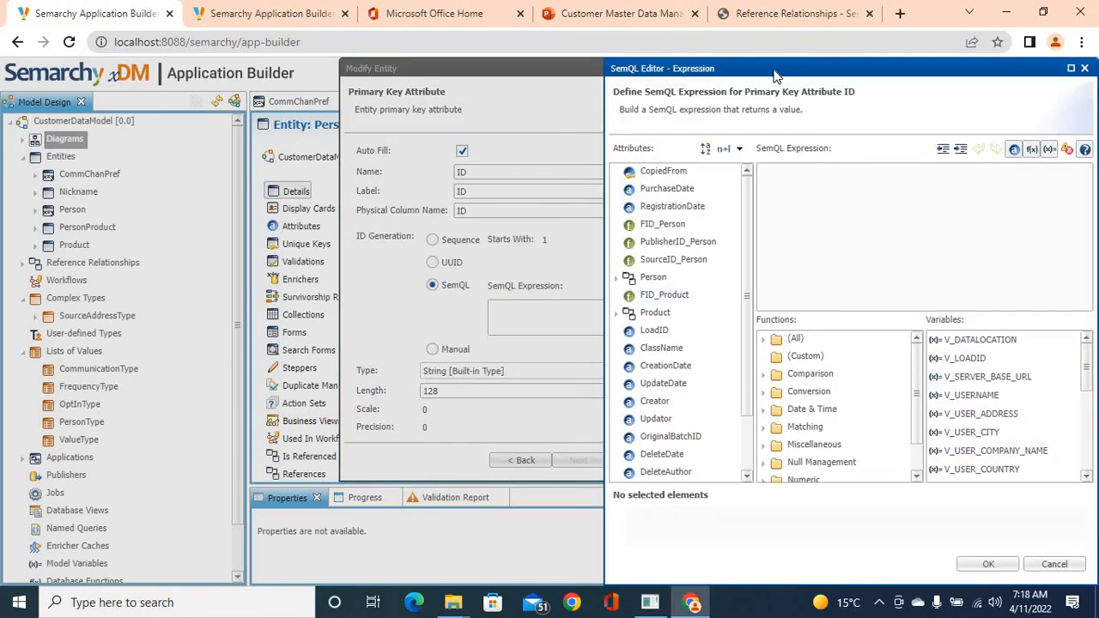
{"action": "left_click_drag", "start_coordinate": [685, 67], "coordinate": [513, 80]}
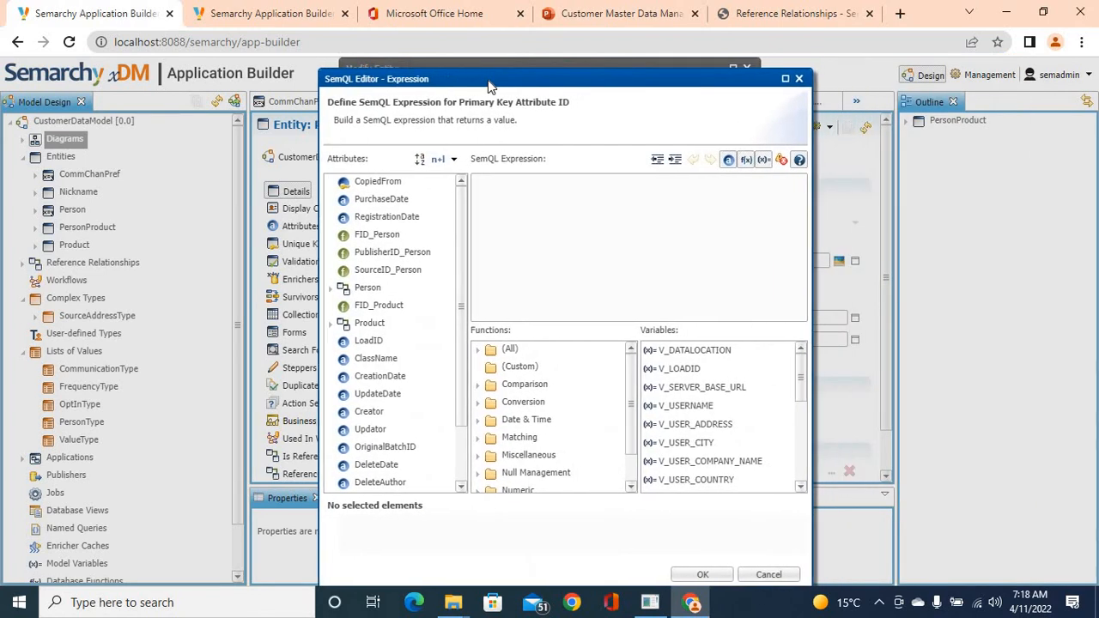
{"action": "left_click", "coordinate": [477, 350]}
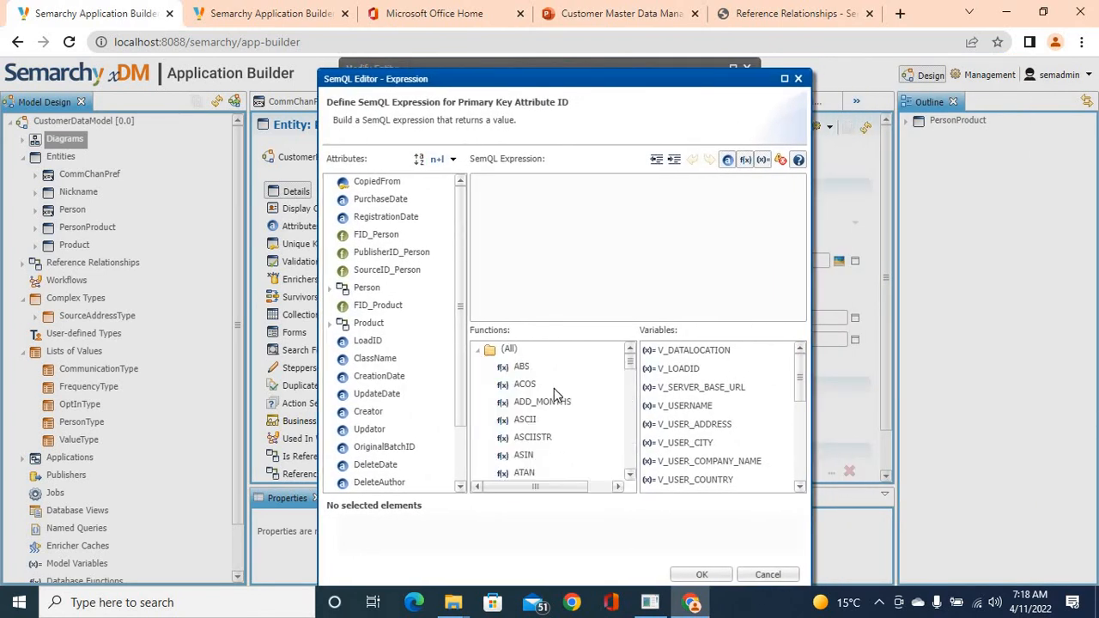
{"action": "scroll", "coordinate": [553, 393], "scroll_direction": "down", "scroll_amount": 4}
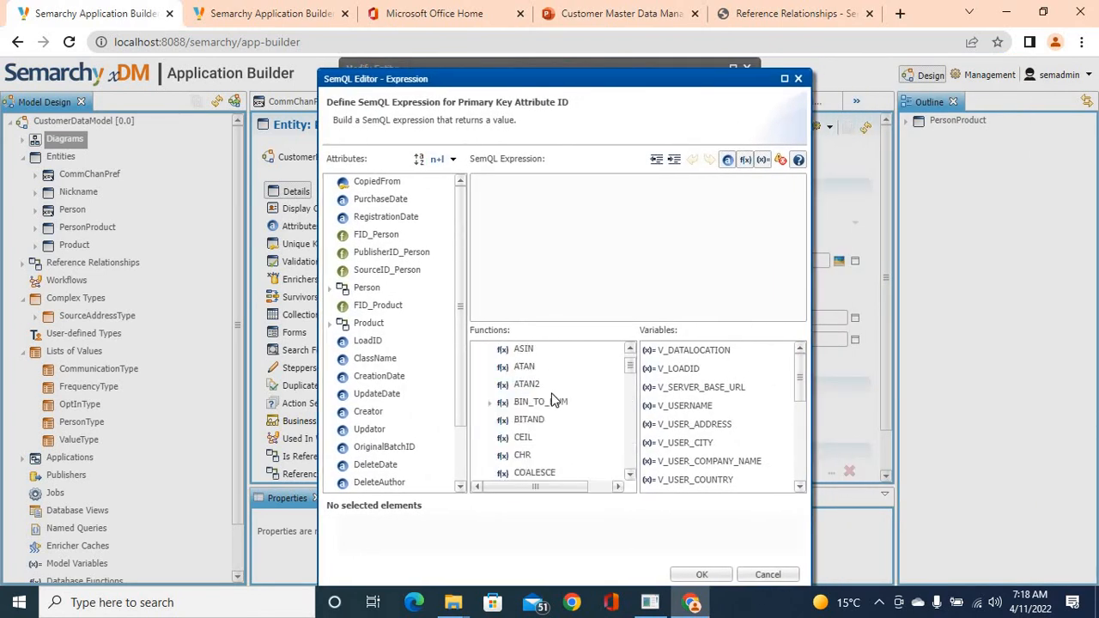
{"action": "left_click", "coordinate": [539, 438]}
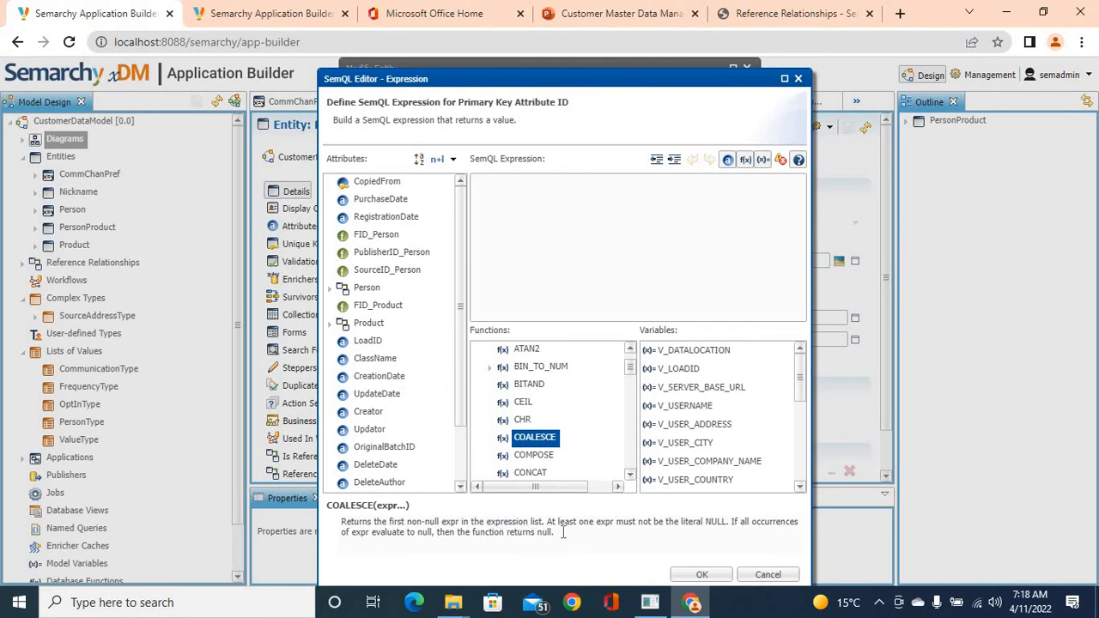
{"action": "double_click", "coordinate": [540, 442]}
{"action": "left_click_drag", "start_coordinate": [532, 78], "coordinate": [552, 96]}
{"action": "left_click", "coordinate": [530, 191]}
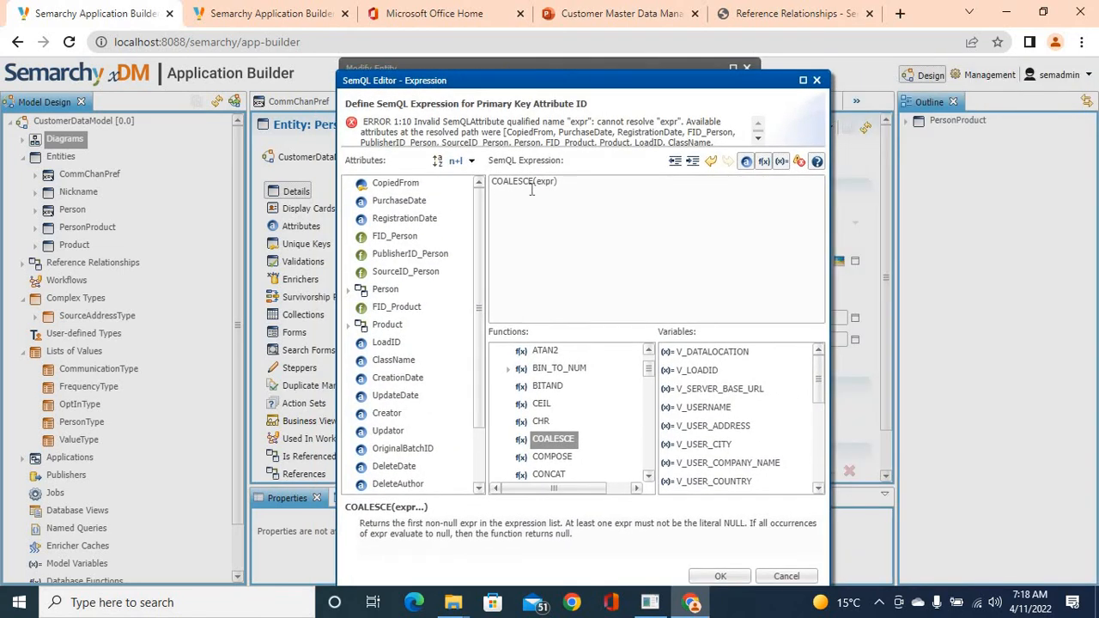
Replace the expr placeholder in COALESCE with FID_Product||'_'|| FID_Person
{"action": "double_click", "coordinate": [546, 182]}
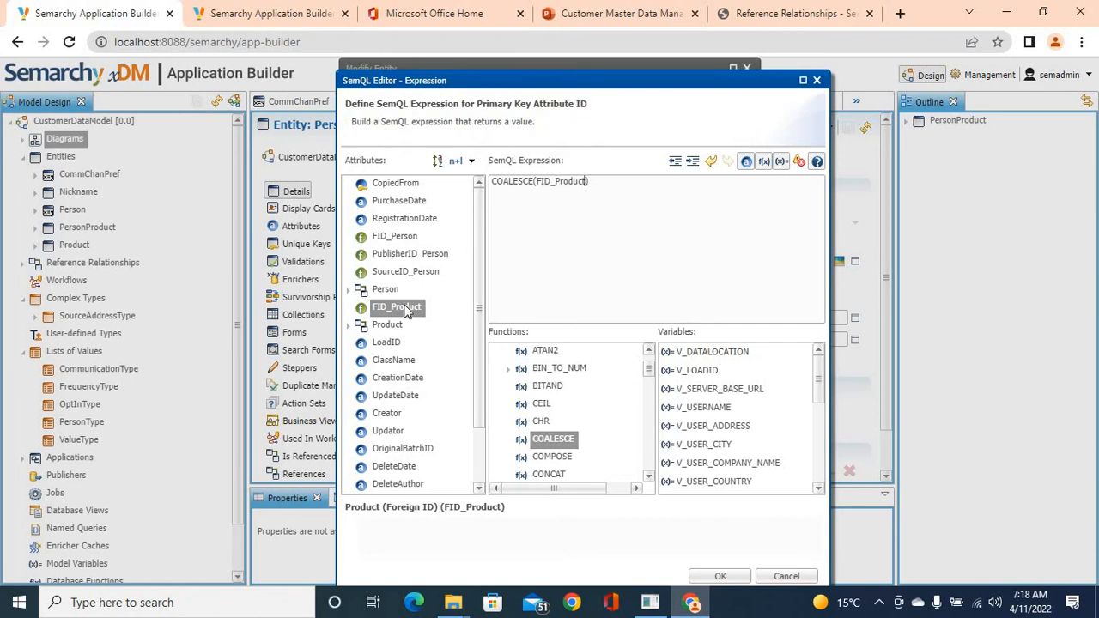
{"action": "type", "text": ")|"}
{"action": "type", "text": "||"}
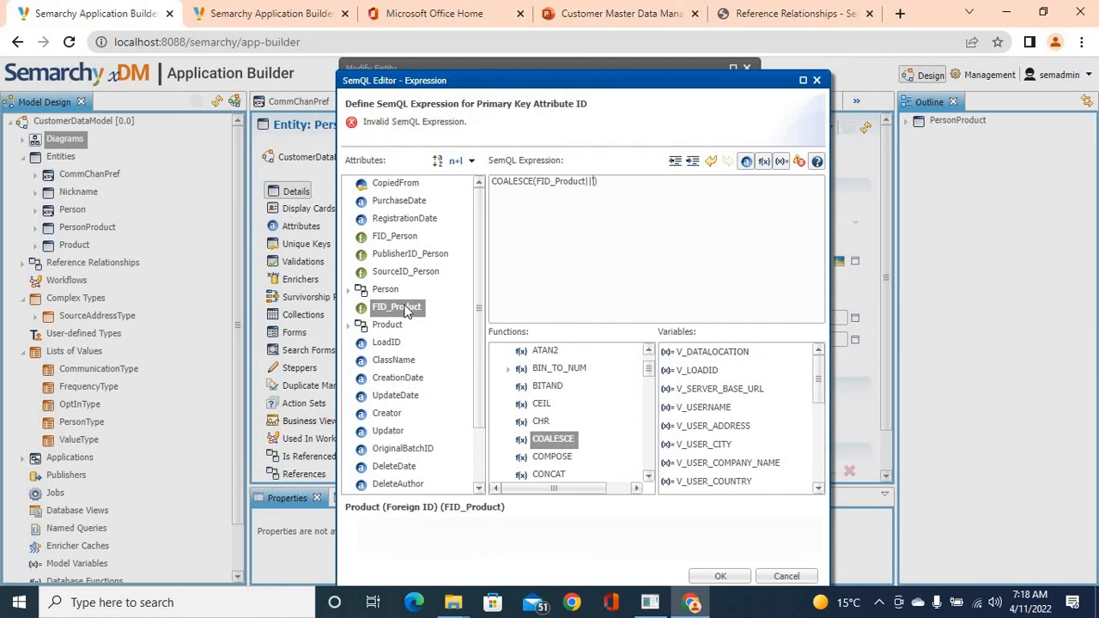
{"action": "type", "text": "'_'"}
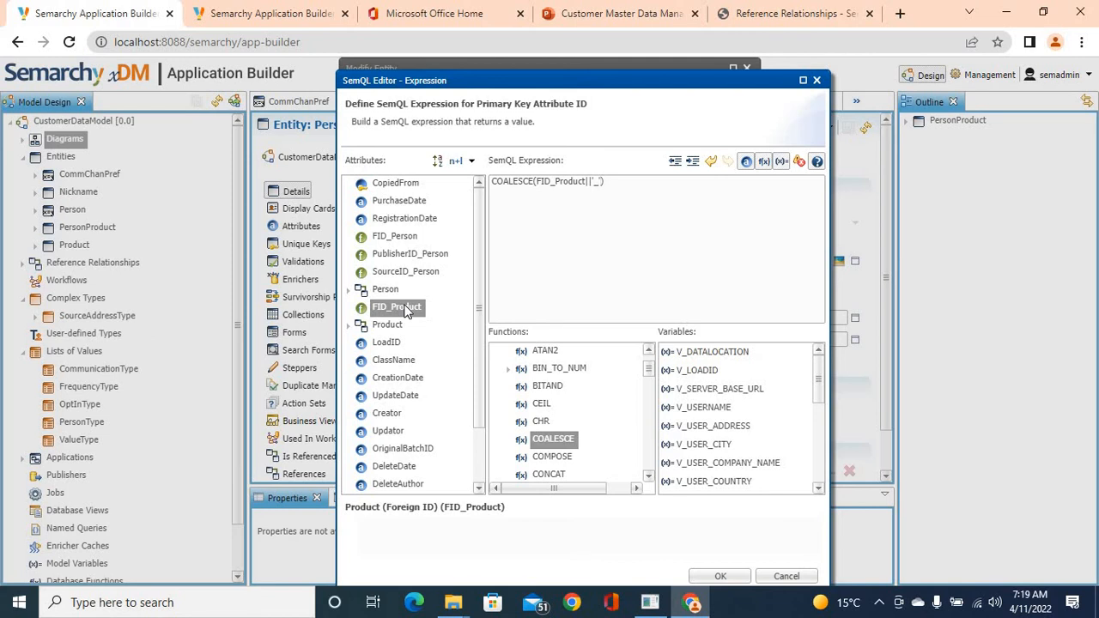
{"action": "type", "text": "||"}
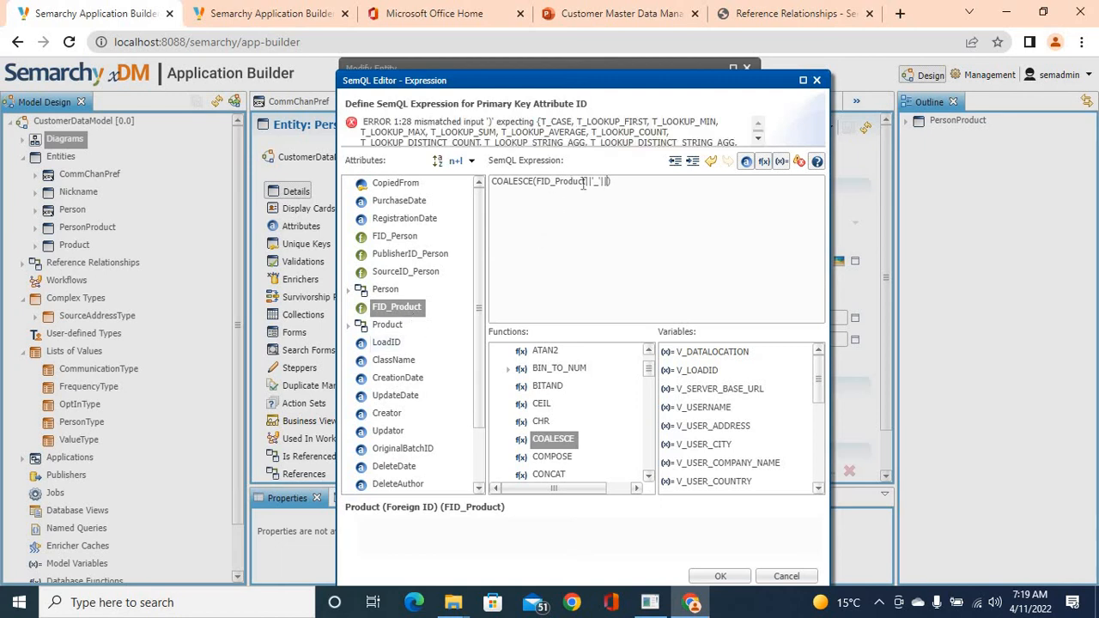
{"action": "double_click", "coordinate": [412, 240]}
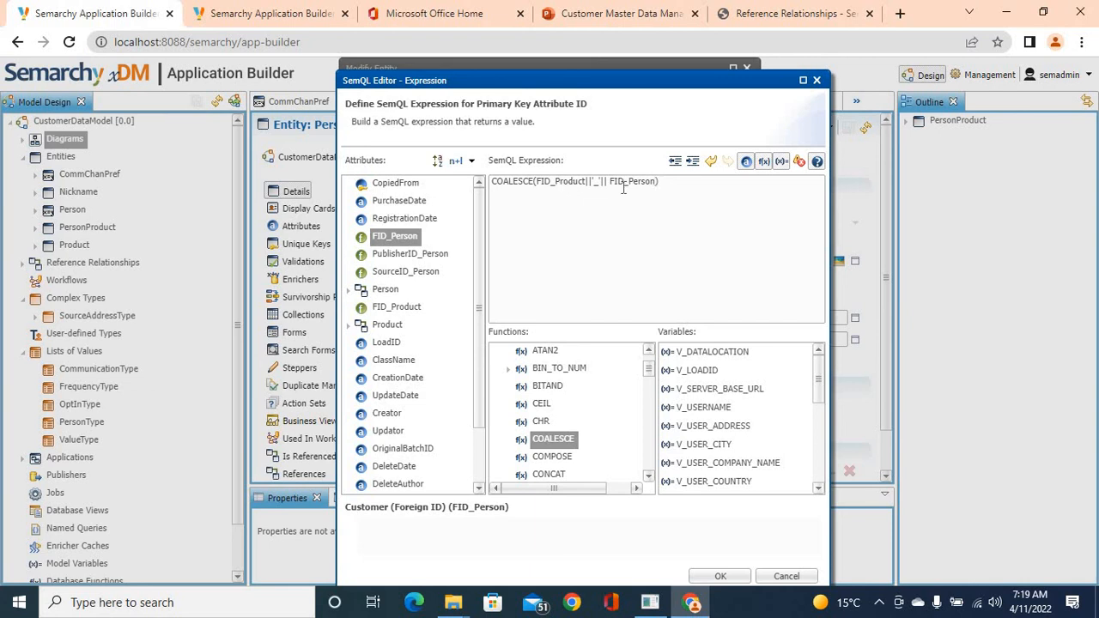
Add 'abc123' as the COALESCE fallback value, then apply the PersonProduct entity change and save it
{"action": "type", "text": ",'a'"}
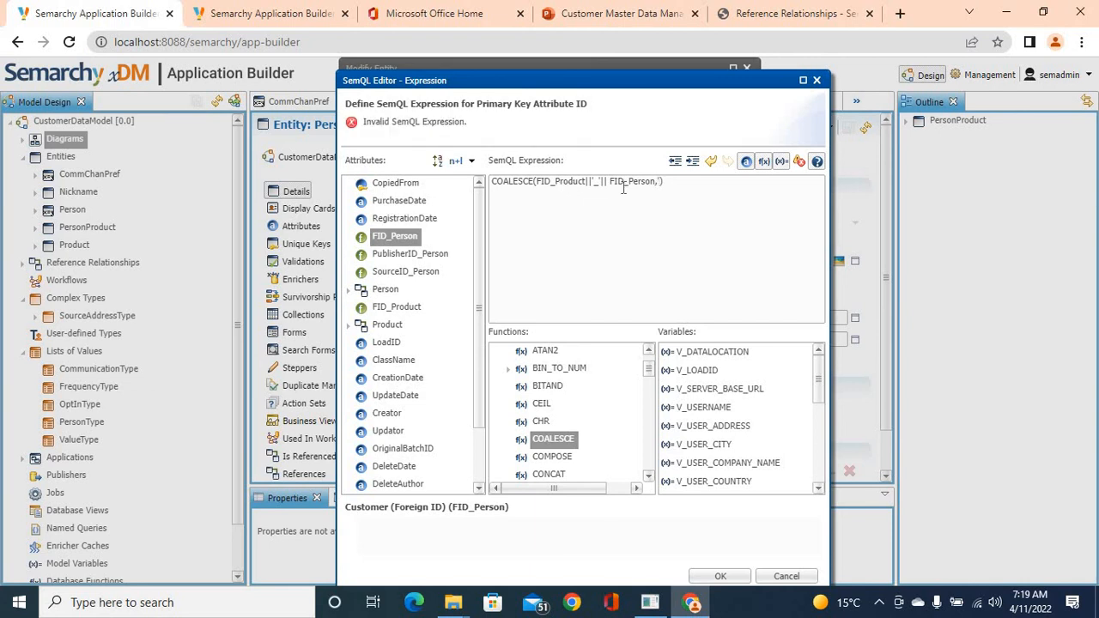
{"action": "type", "text": "bc123'"}
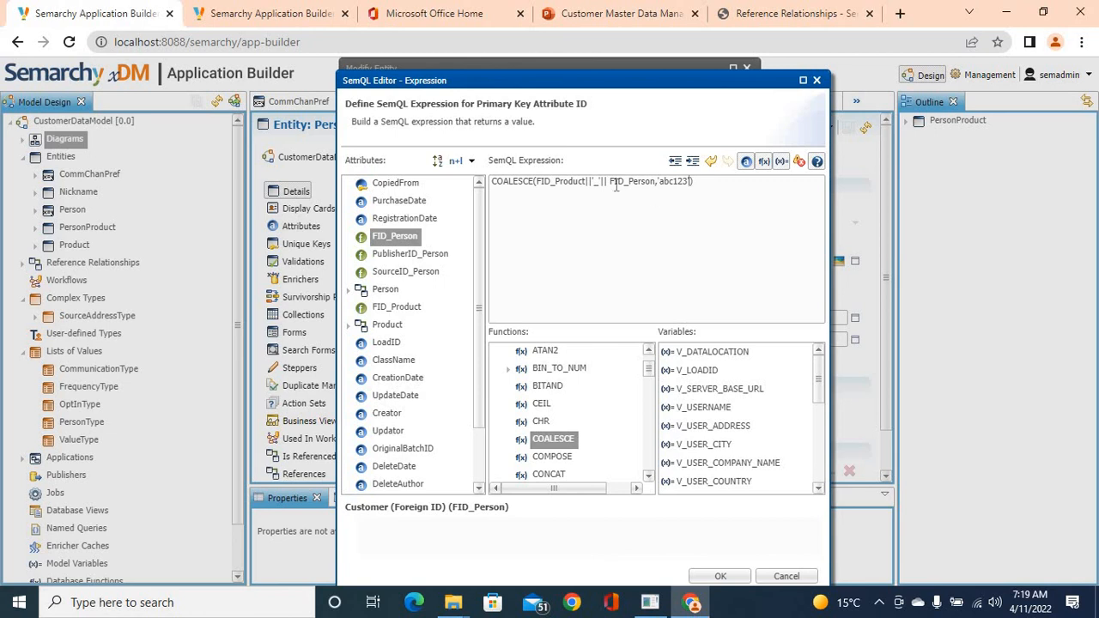
{"action": "key", "text": "BackSpace"}
{"action": "type", "text": "'"}
{"action": "left_click", "coordinate": [725, 569]}
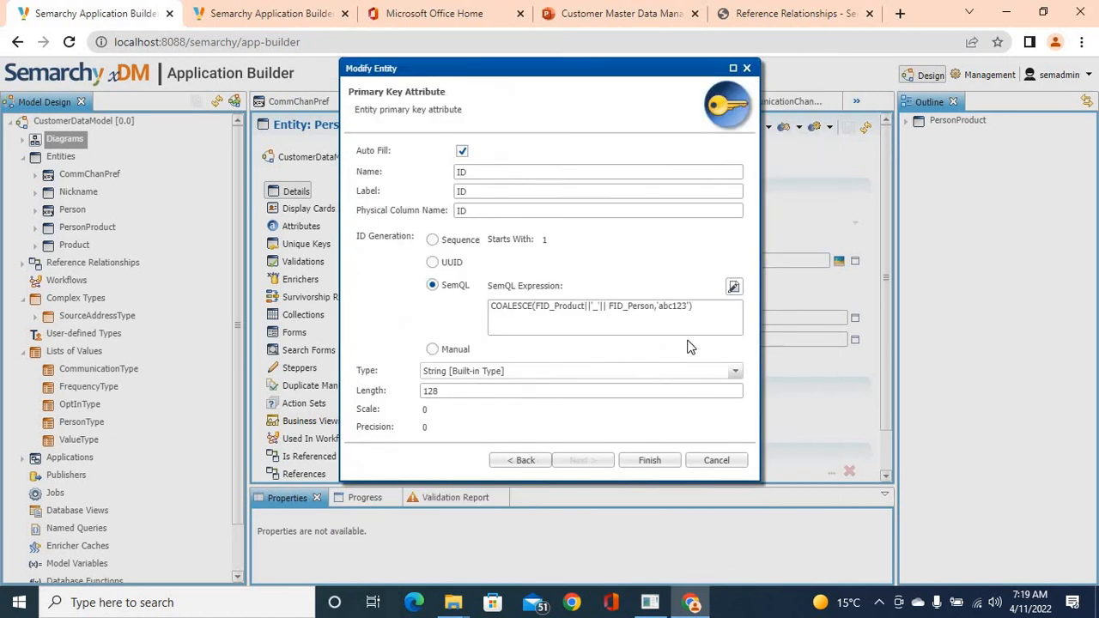
{"action": "left_click", "coordinate": [649, 460]}
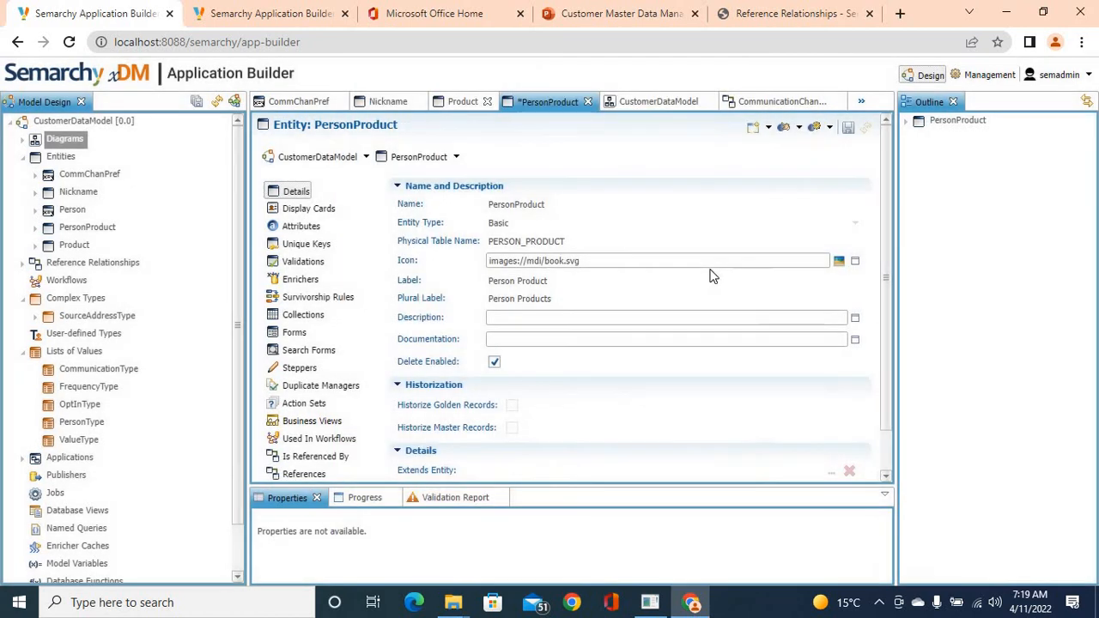
{"action": "left_click", "coordinate": [197, 102]}
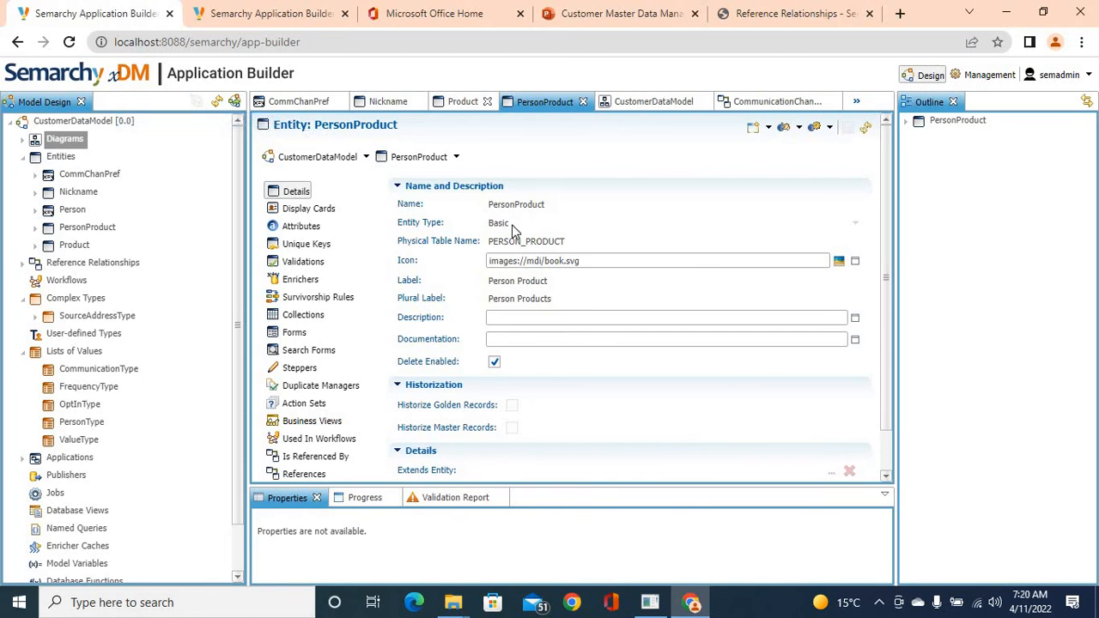
Open the CustomerDataModel diagram from the model's Diagrams node
{"action": "left_click", "coordinate": [24, 140]}
{"action": "double_click", "coordinate": [97, 159]}
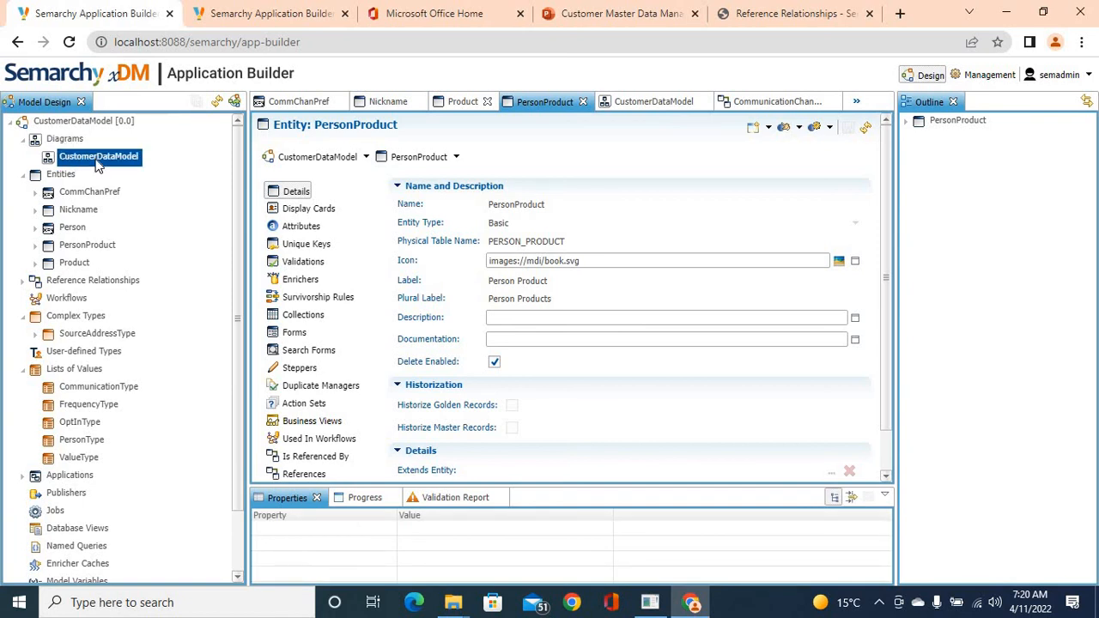